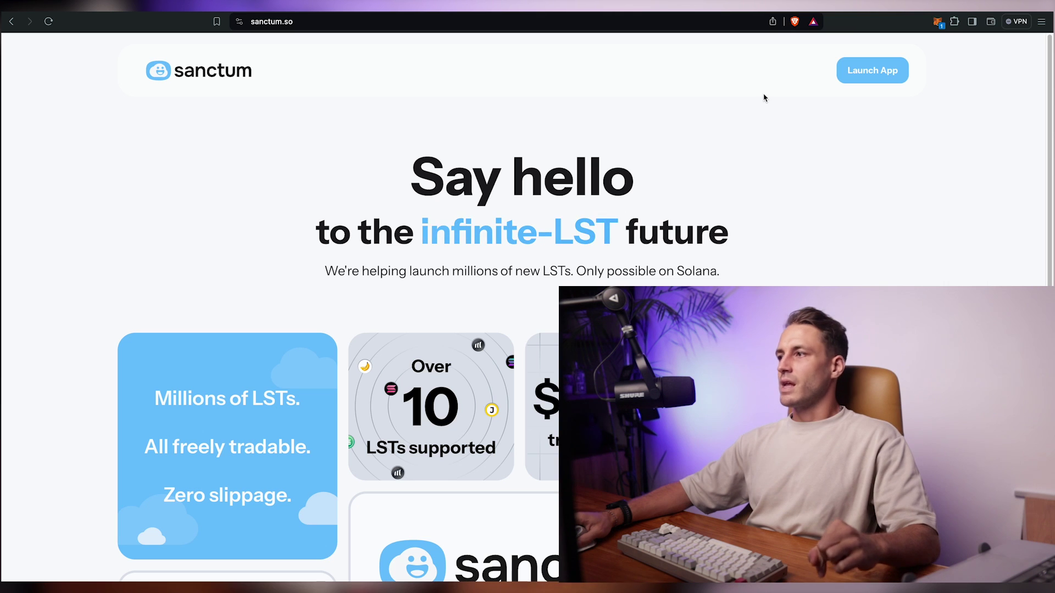
- Launch the Sanctum app and choose Brave Wallet to connect
left_click(867, 72)
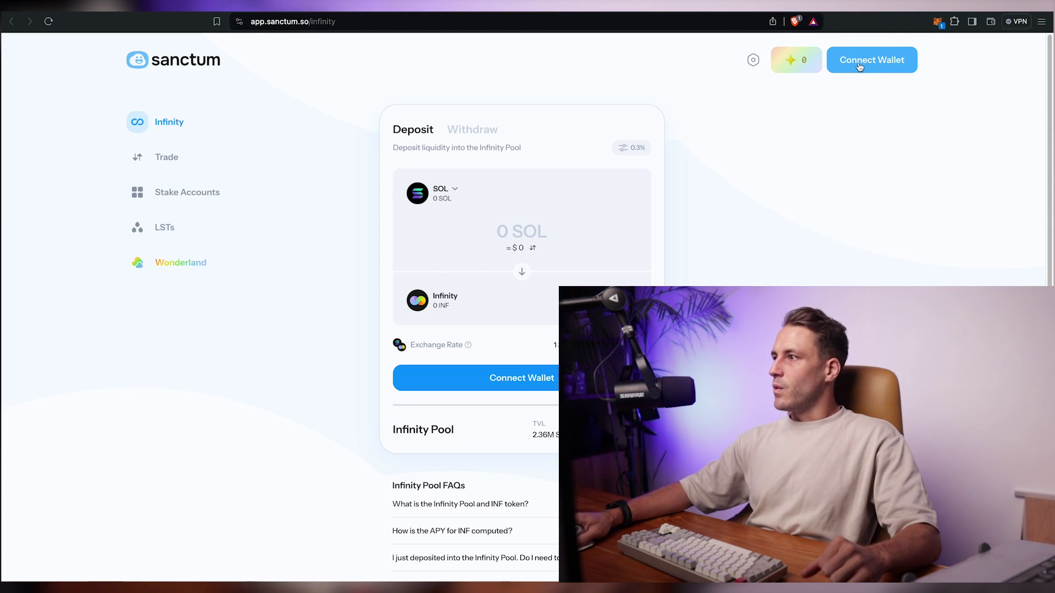
left_click(860, 66)
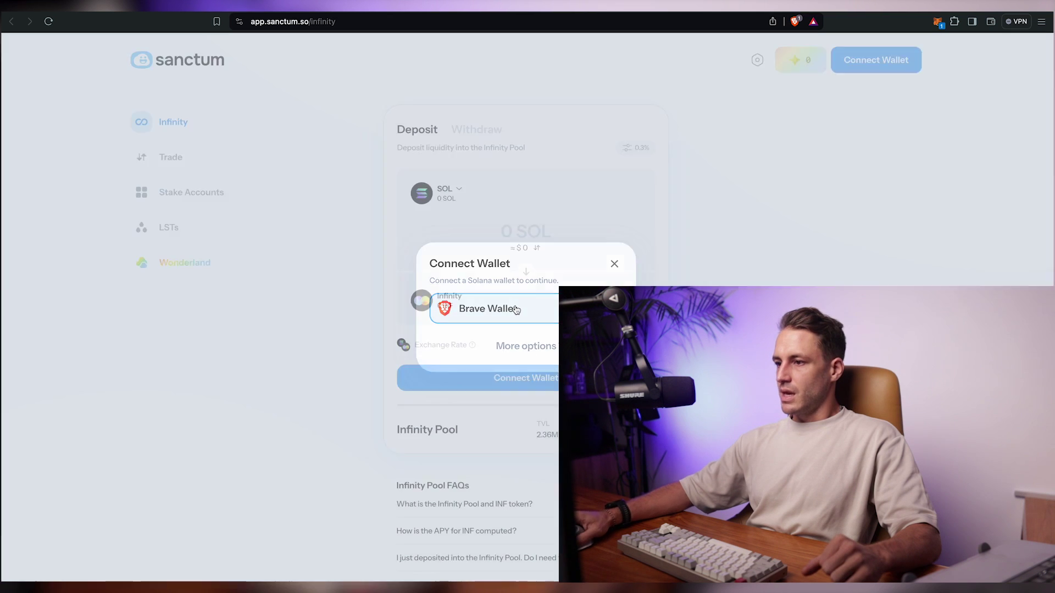
left_click(517, 310)
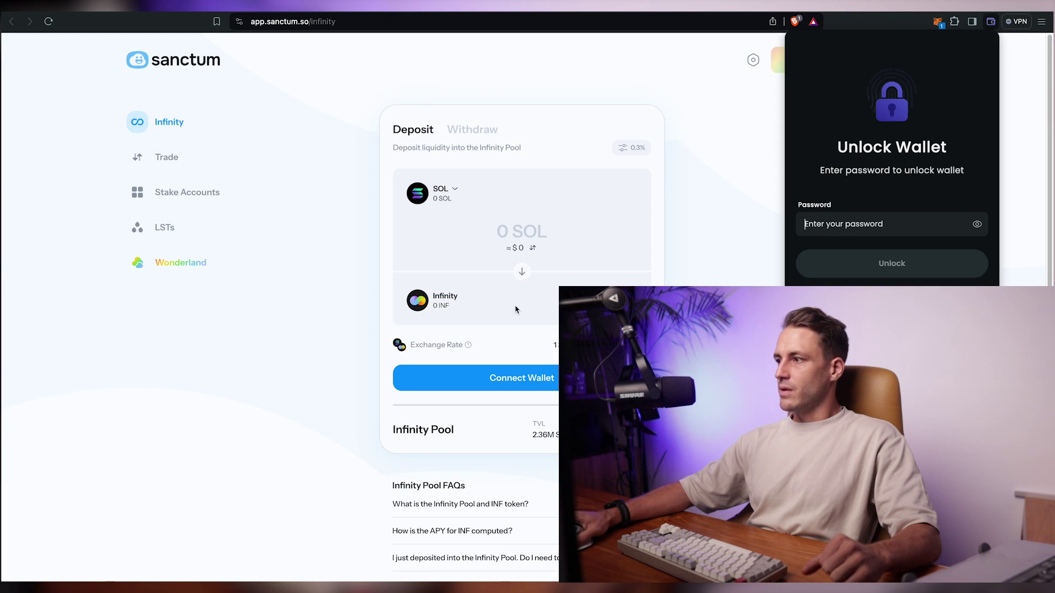
- Unlock the Brave wallet with its password so the 0.300378091 SOL balance shows
left_click(877, 223)
type("a")
key("Return")
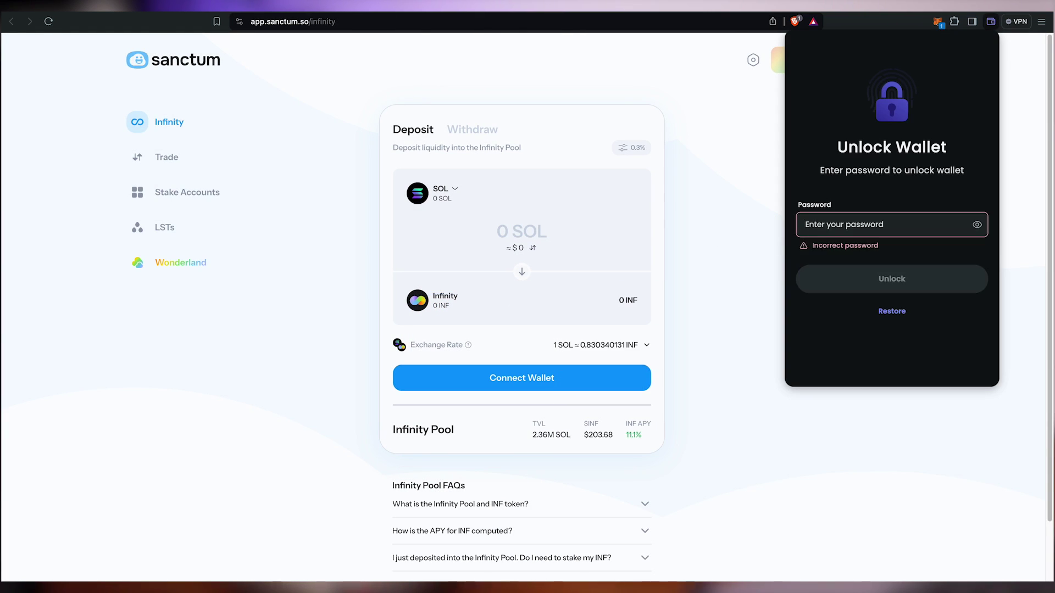
type("abc")
key("Return")
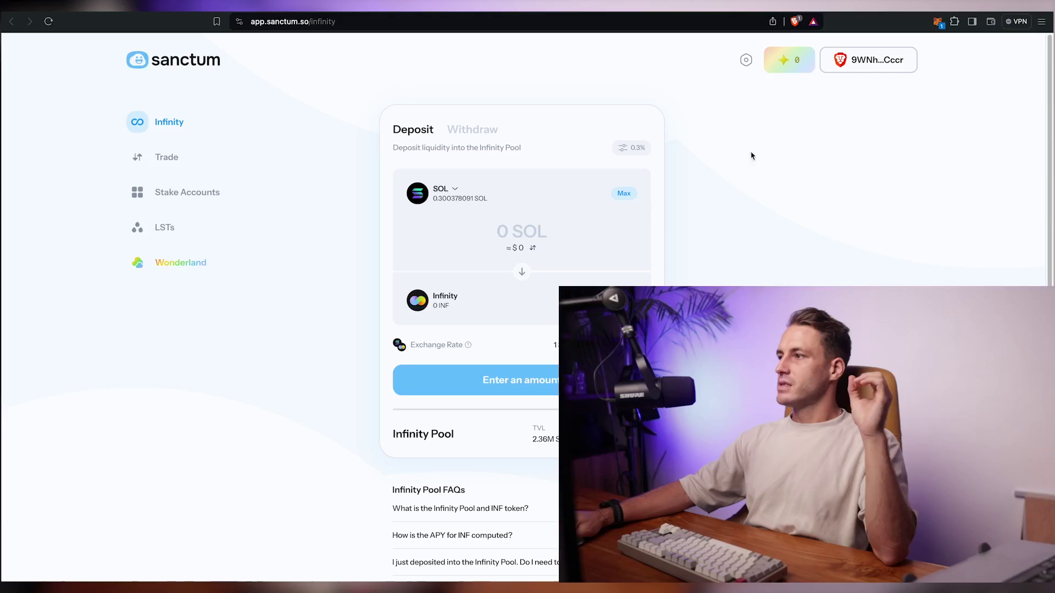
- Open the Wonderland Season 1 stats and check 0 Total EXP, 0 Cupcakes and 0/18 pets owned
left_click(777, 62)
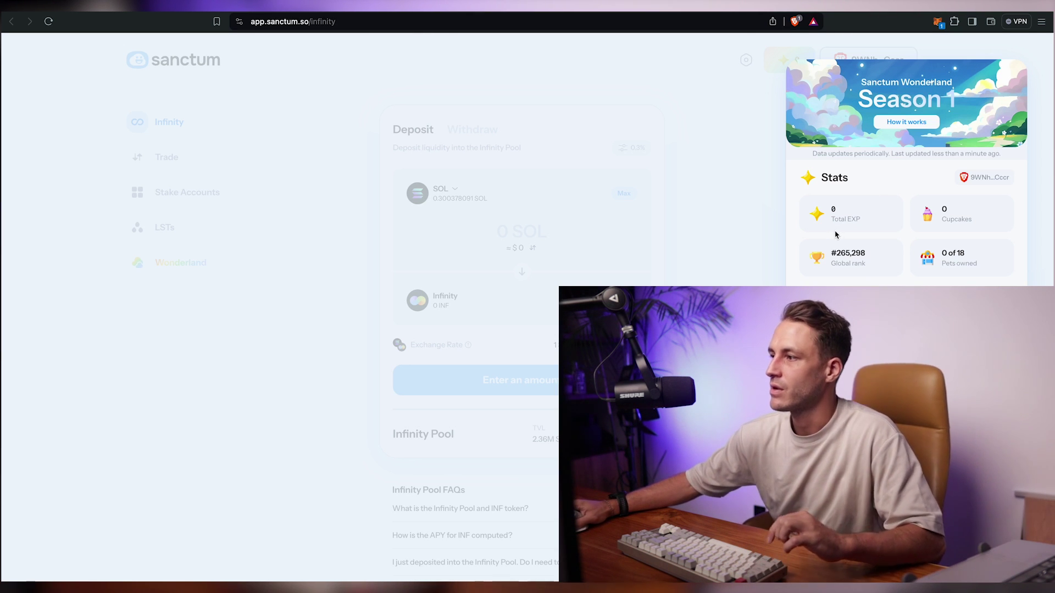
left_click_drag(856, 220, 830, 211)
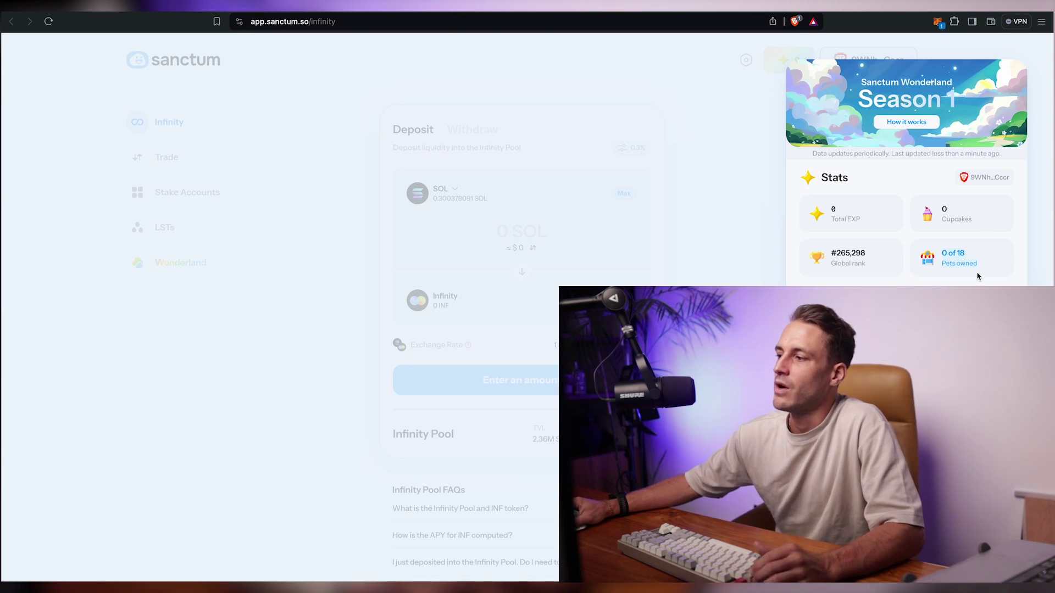
left_click(845, 219)
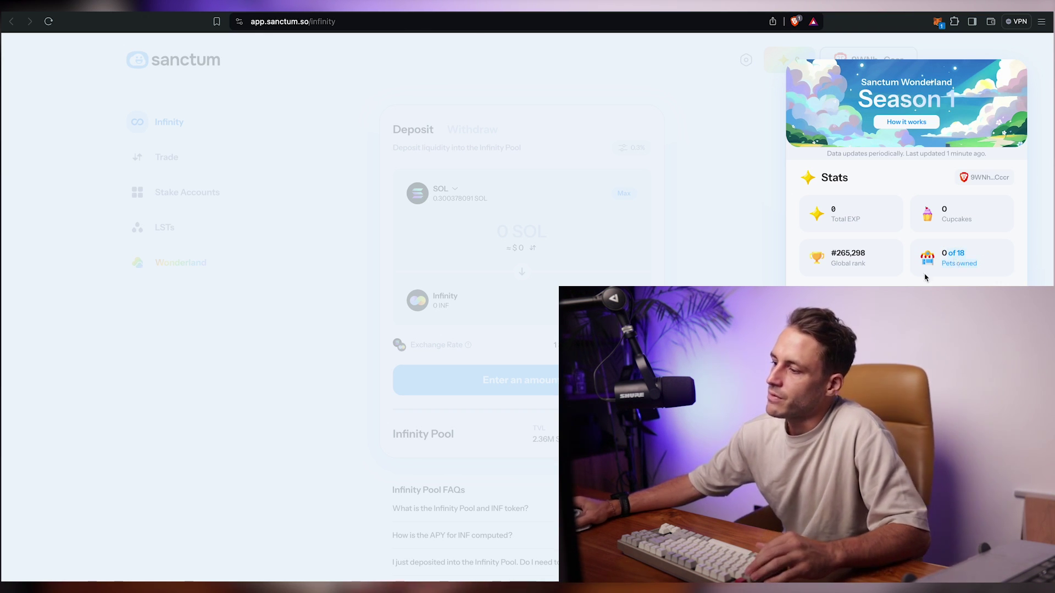
left_click(956, 258)
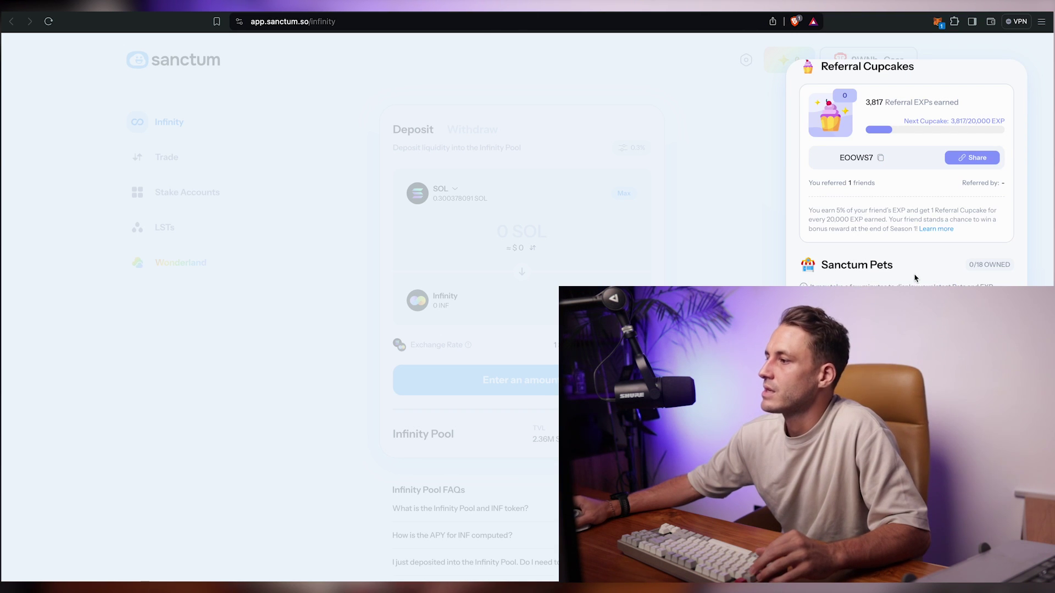
- Scroll the Wonderland panel through the Referral Cupcakes and Sanctum Pets sections
scroll(914, 278, "down", 5)
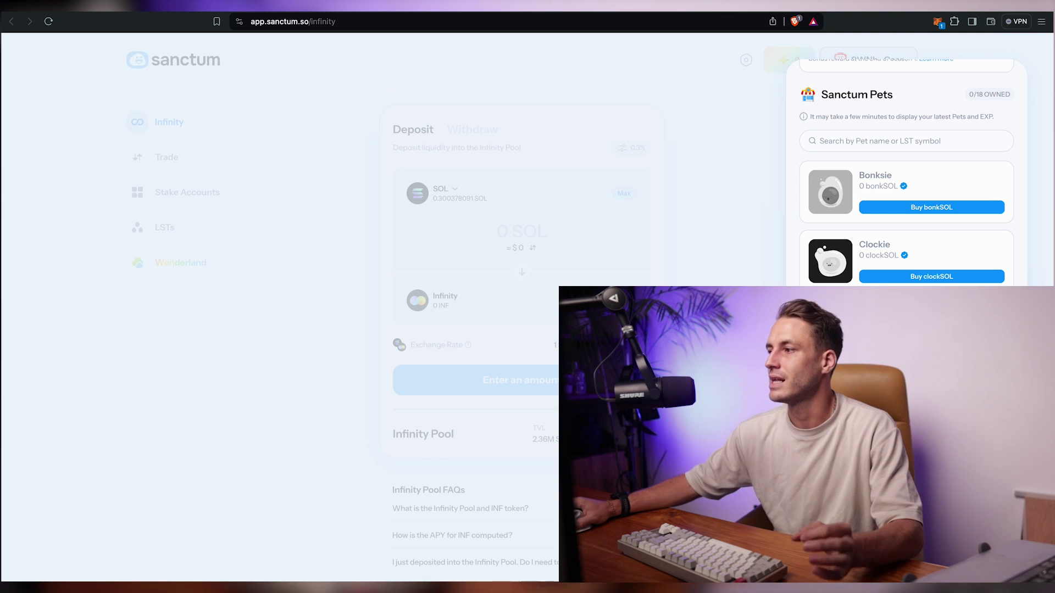
scroll(906, 176, "down", 1)
scroll(907, 176, "down", 2)
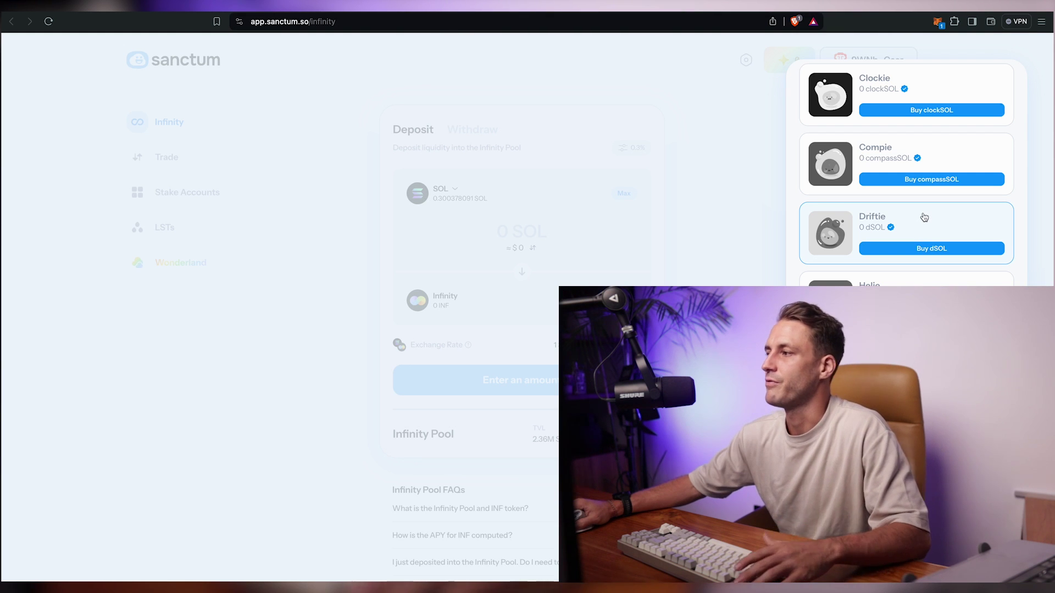
scroll(923, 214, "up", 5)
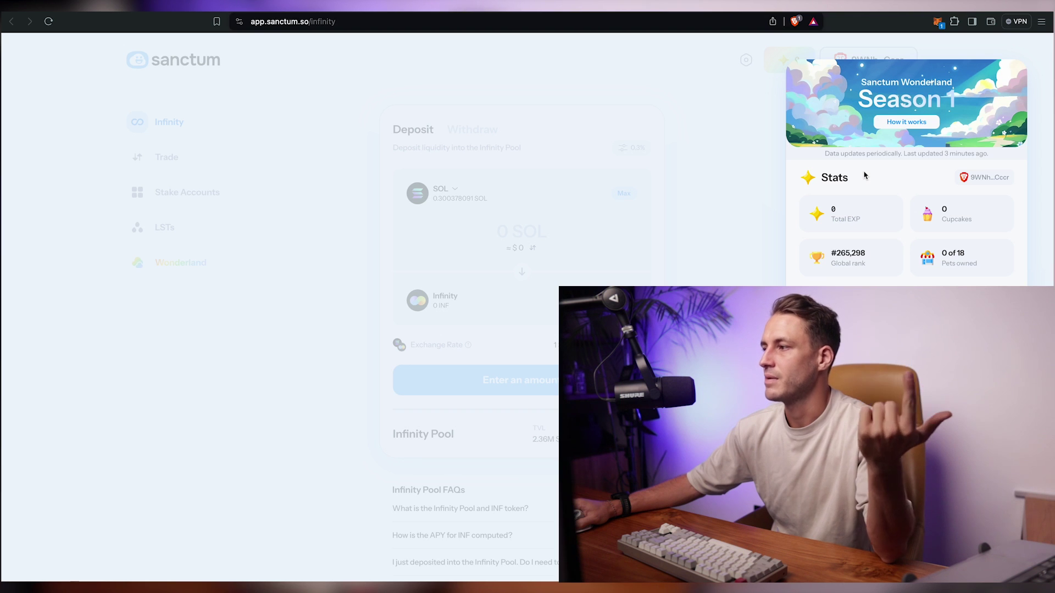
scroll(867, 173, "down", 10)
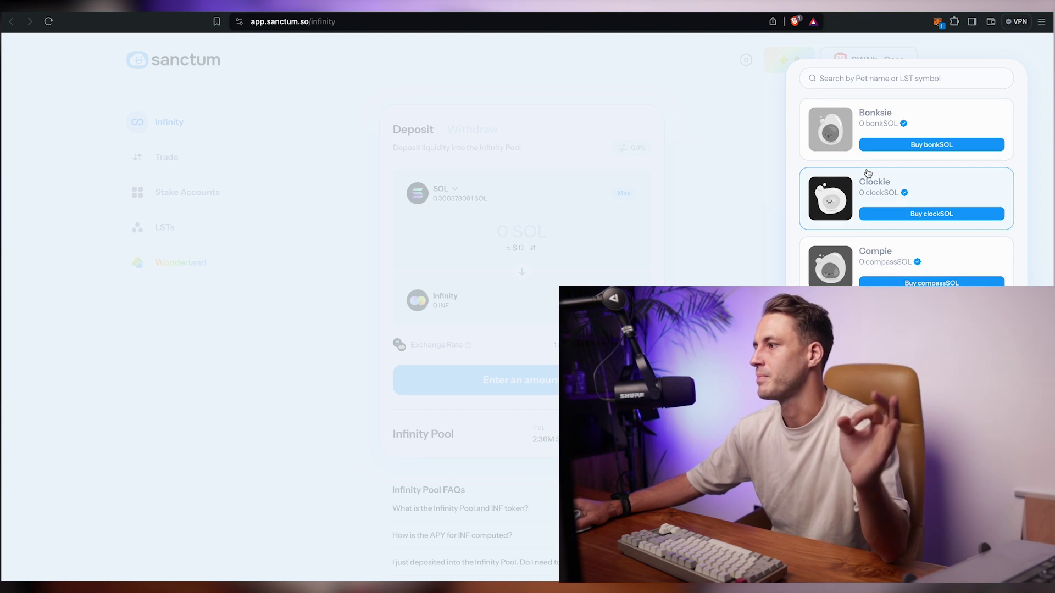
scroll(867, 174, "up", 5)
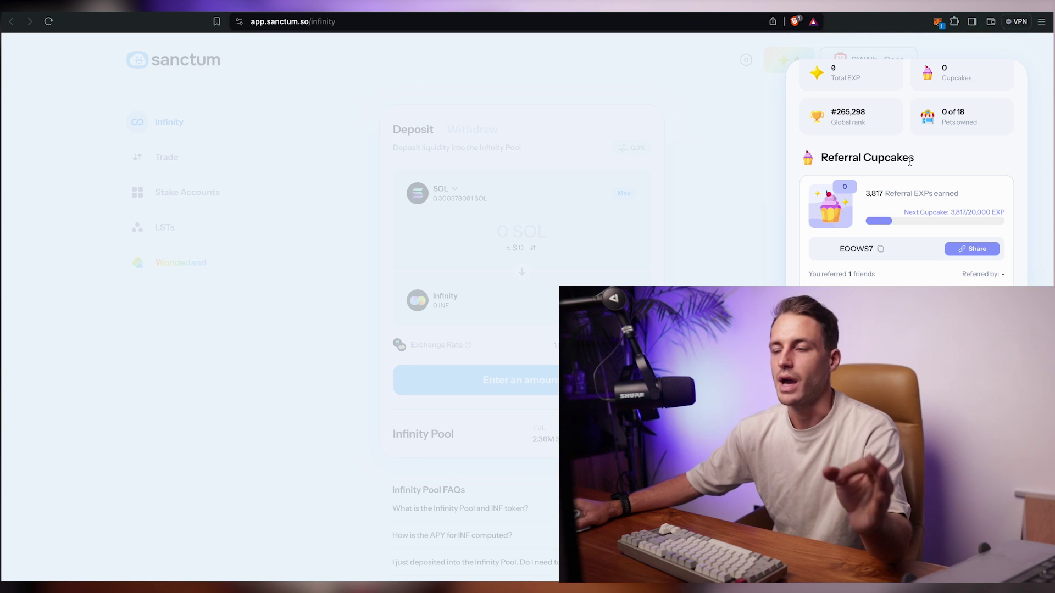
scroll(910, 162, "down", 3)
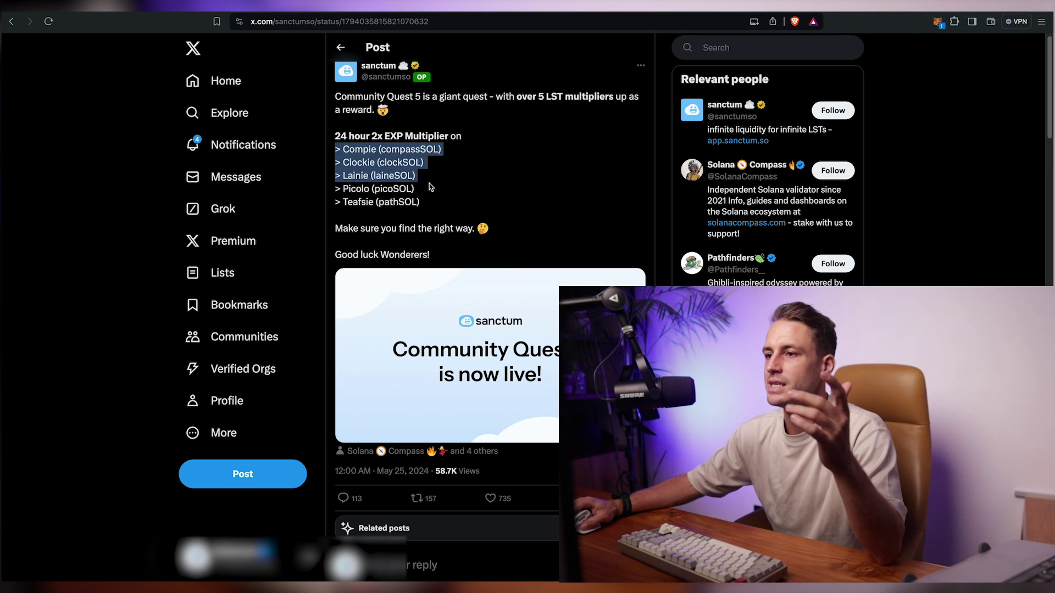
- Review the five 2x EXP multiplier pets on X, then return to Sanctum's Compie pet card
left_click_drag(430, 188, 486, 205)
left_click(485, 206)
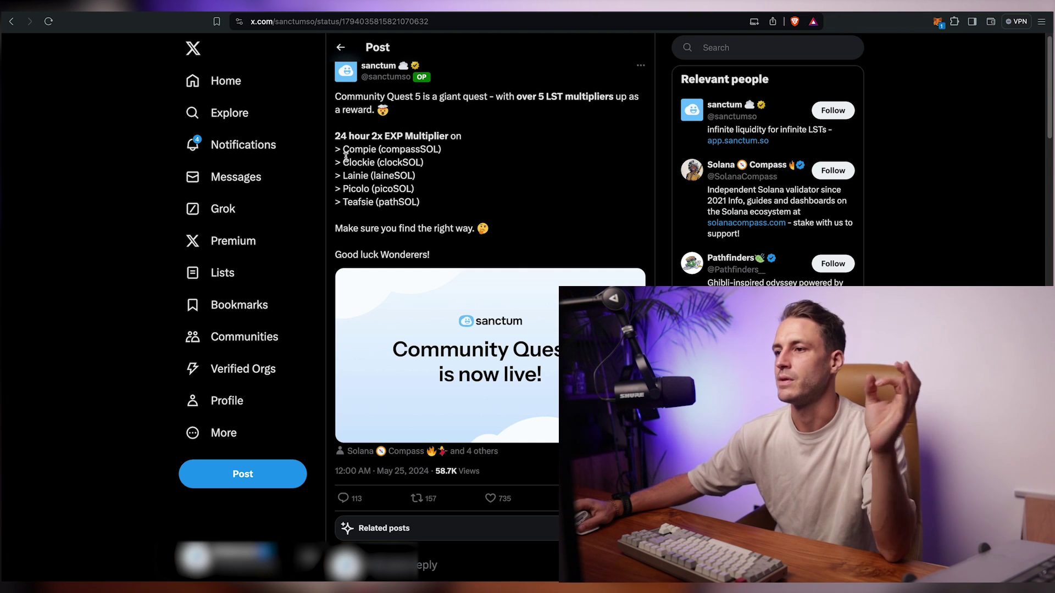
left_click_drag(334, 152, 462, 205)
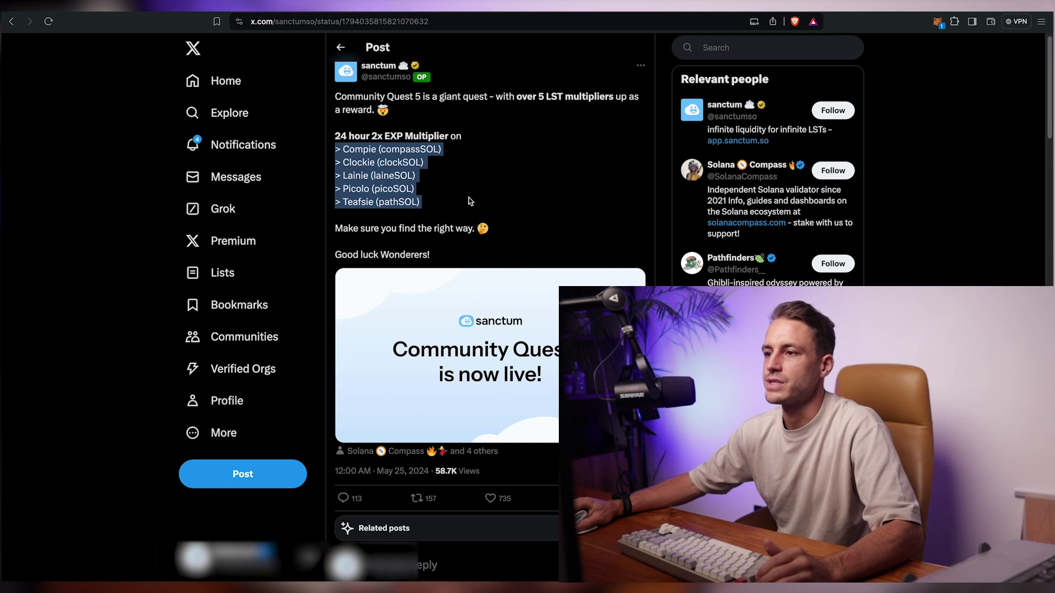
left_click(372, 240)
scroll(372, 240, "up", 1)
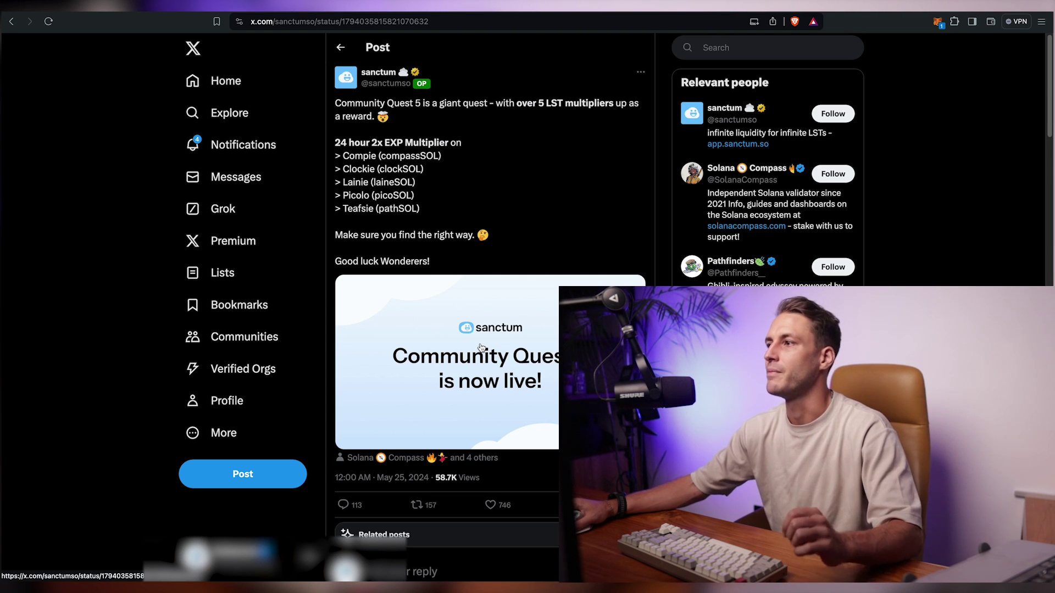
key("super+bracketleft")
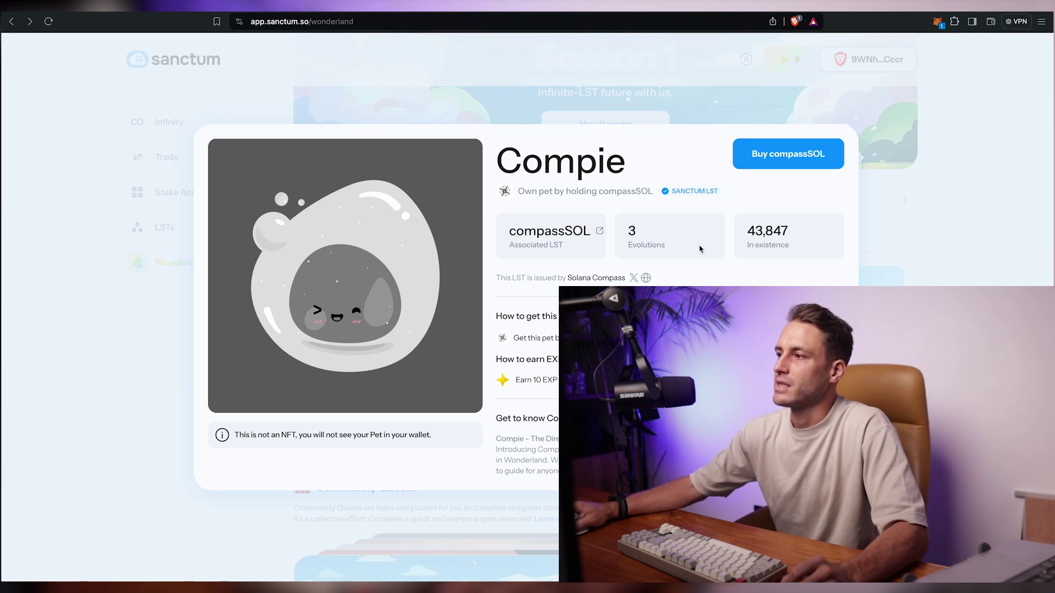
- Swap 0.11 SOL for compassSOL, approving it in the wallet, then view CoinMarketCap's Infinity page
left_click(786, 154)
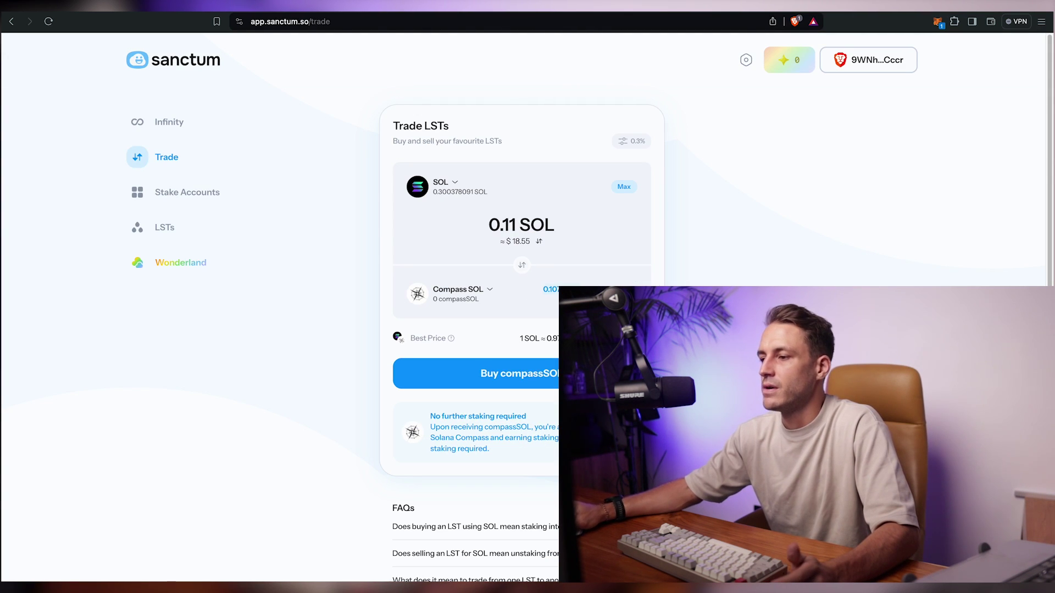
left_click(477, 379)
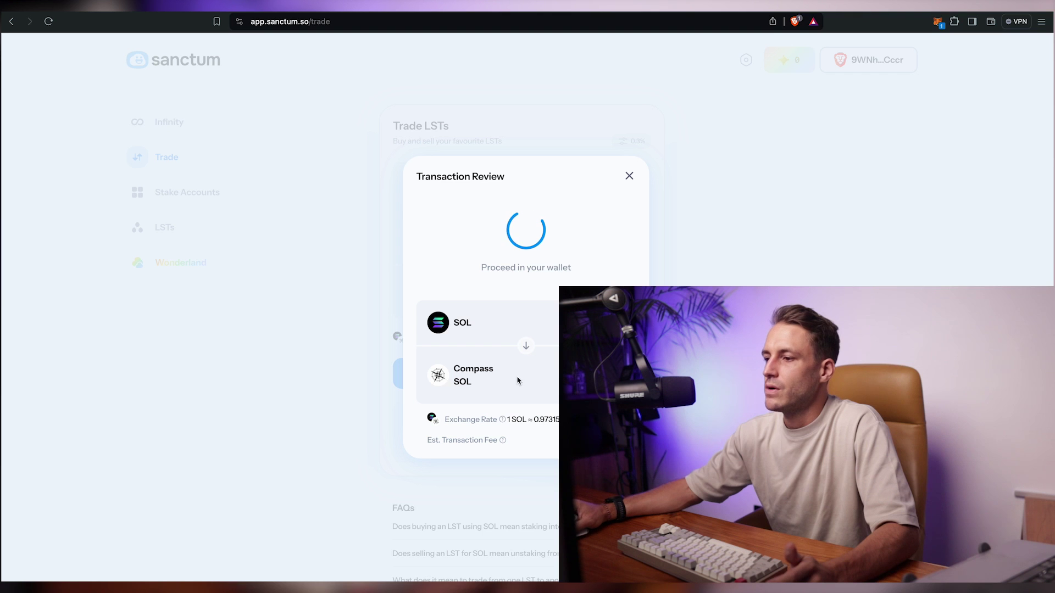
left_click(945, 324)
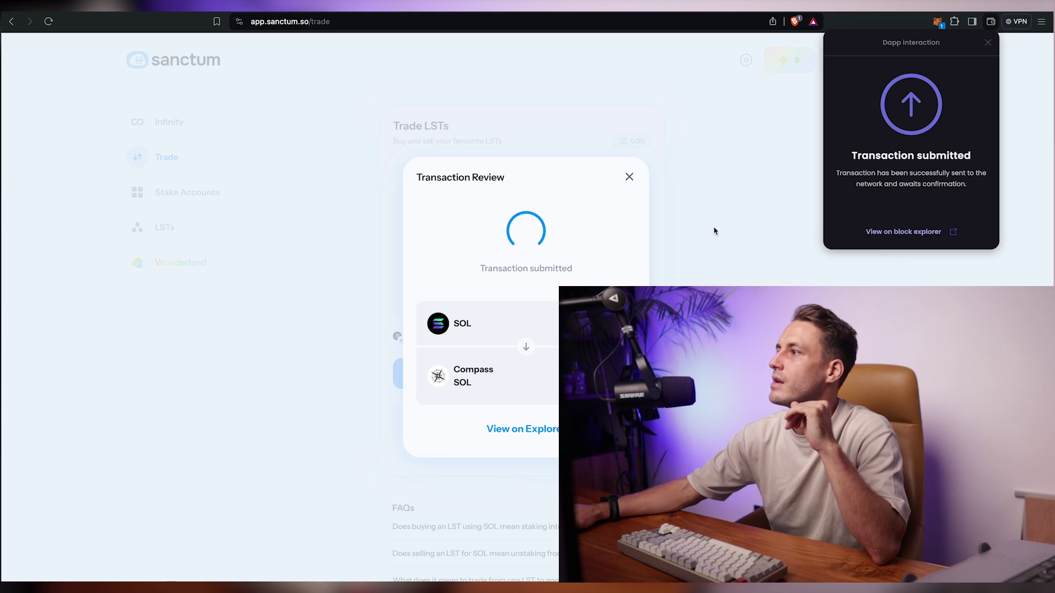
key("ctrl+Tab")
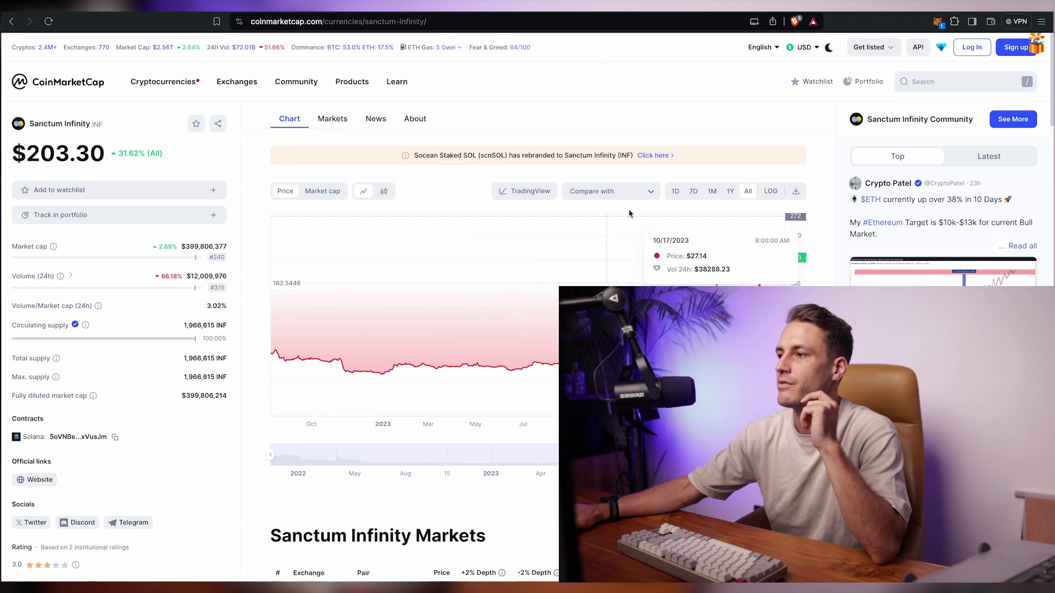
- Check Infinity's $399,806,377 market cap and fully diluted value, then close Sanctum's completed swap review
left_click_drag(181, 246, 238, 245)
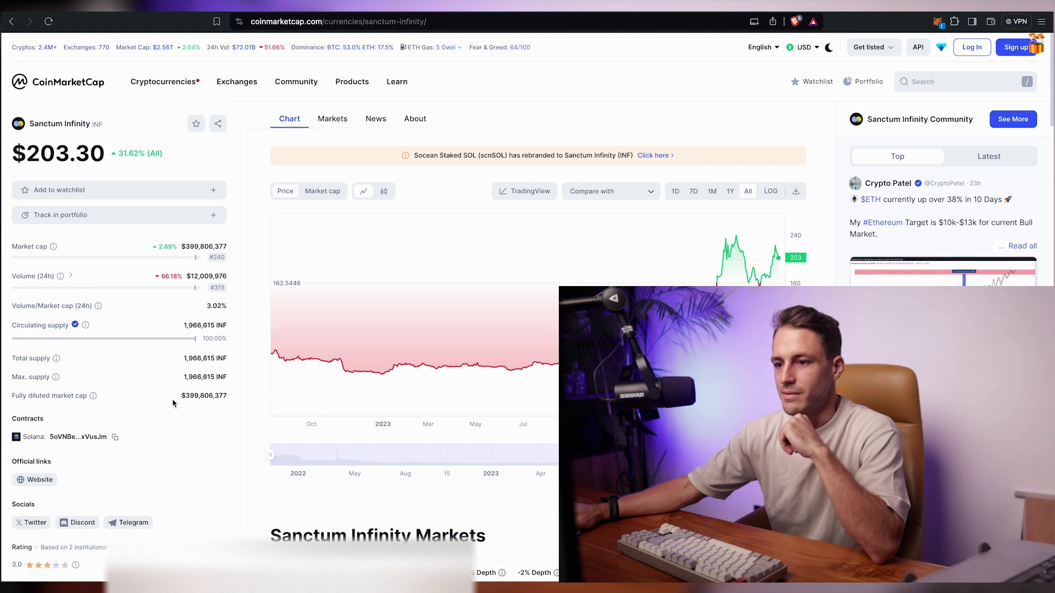
left_click_drag(173, 404, 236, 403)
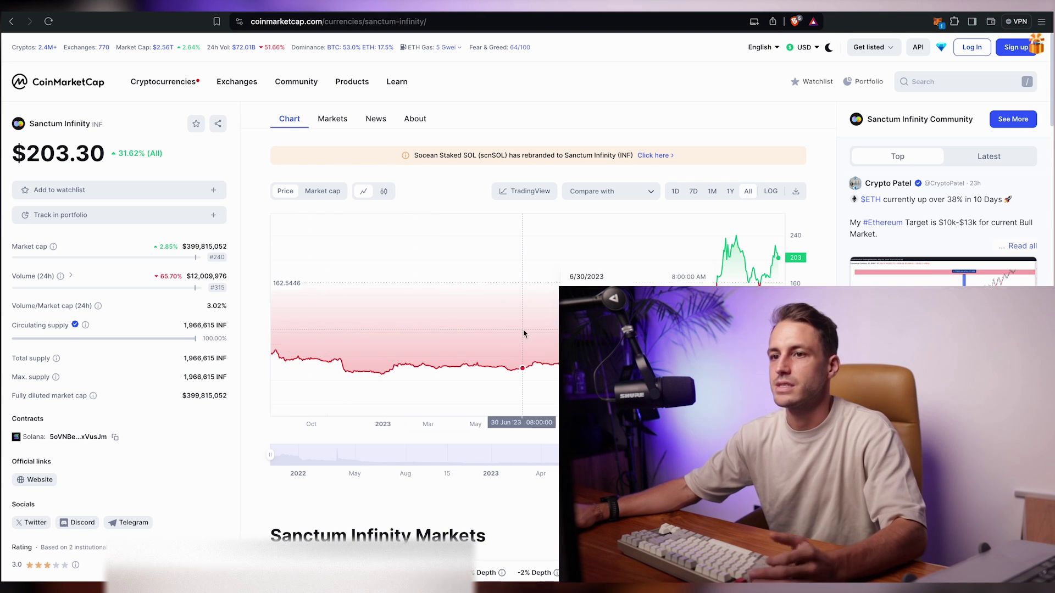
key("ctrl+Tab")
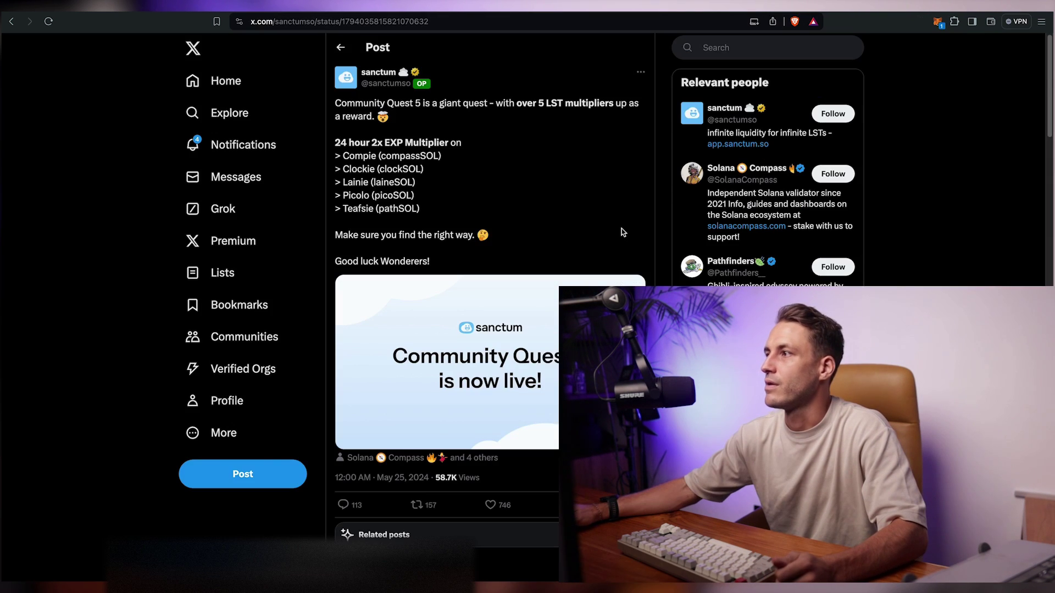
key("ctrl+Tab")
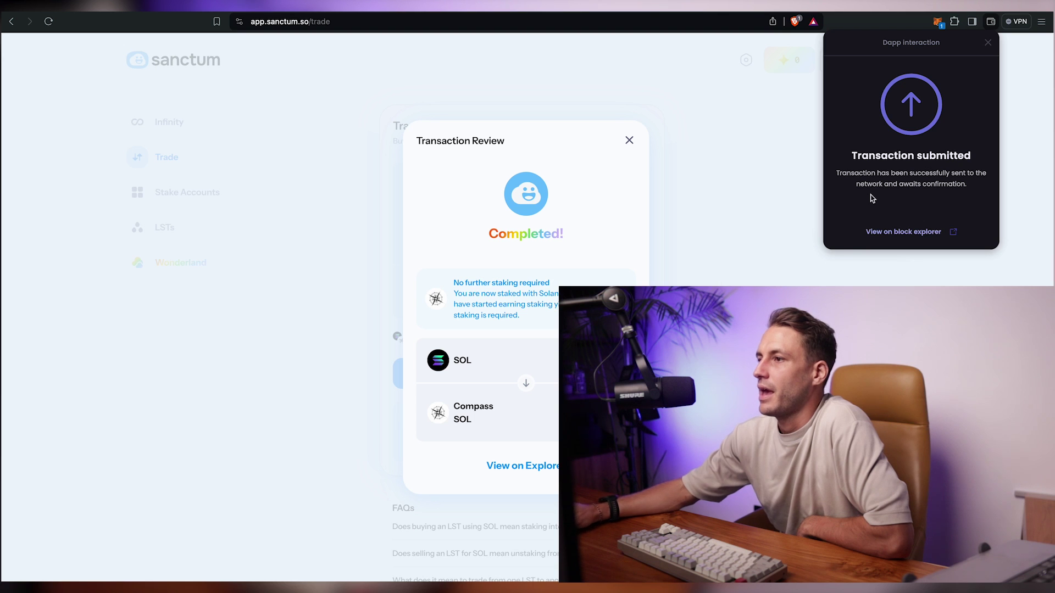
left_click(629, 140)
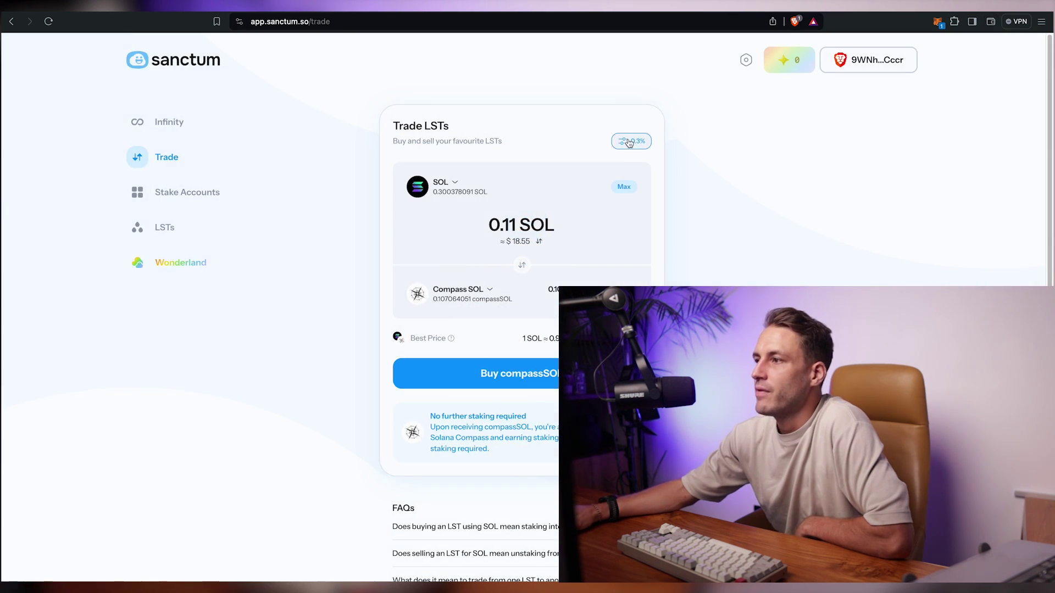
- Go from the EXP stats panel to the full Wonderland page
left_click(787, 58)
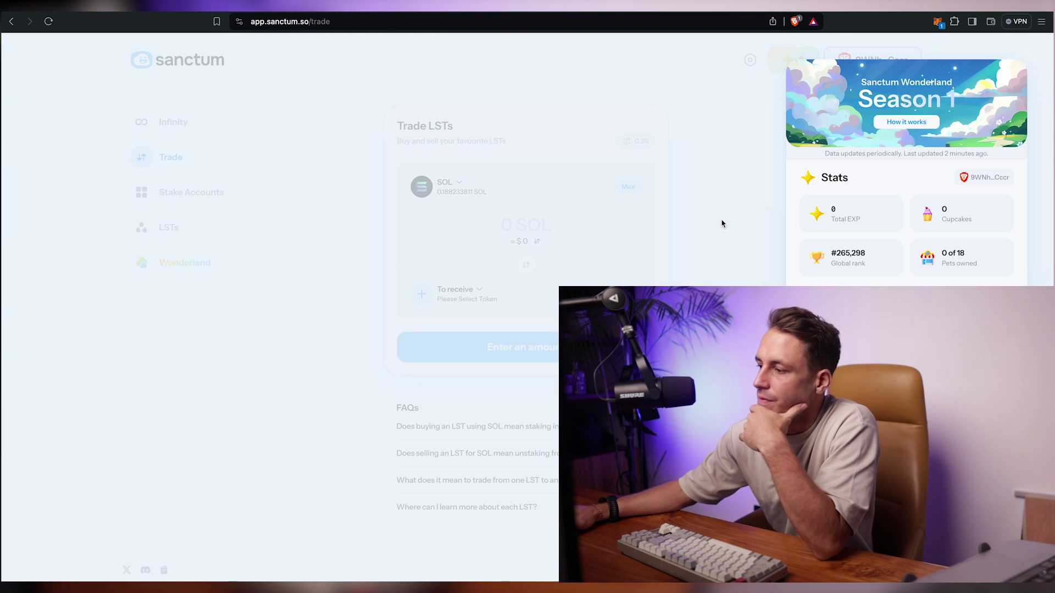
scroll(753, 220, "down", 3)
left_click(1000, 210)
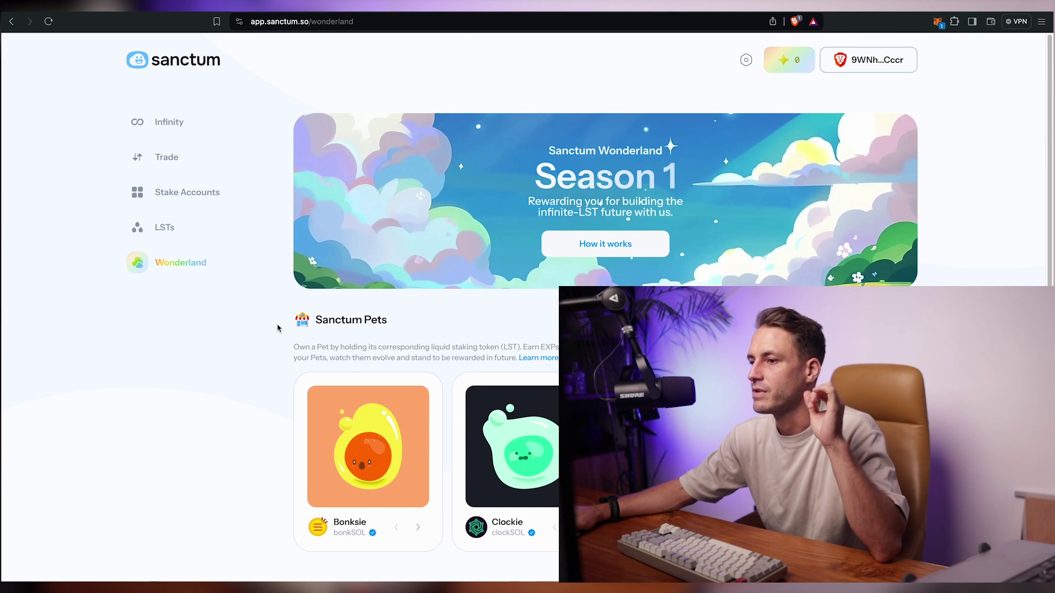
- Scroll to Community Quests and read Quest 1 "It all starts here" completion message
scroll(278, 328, "down", 8)
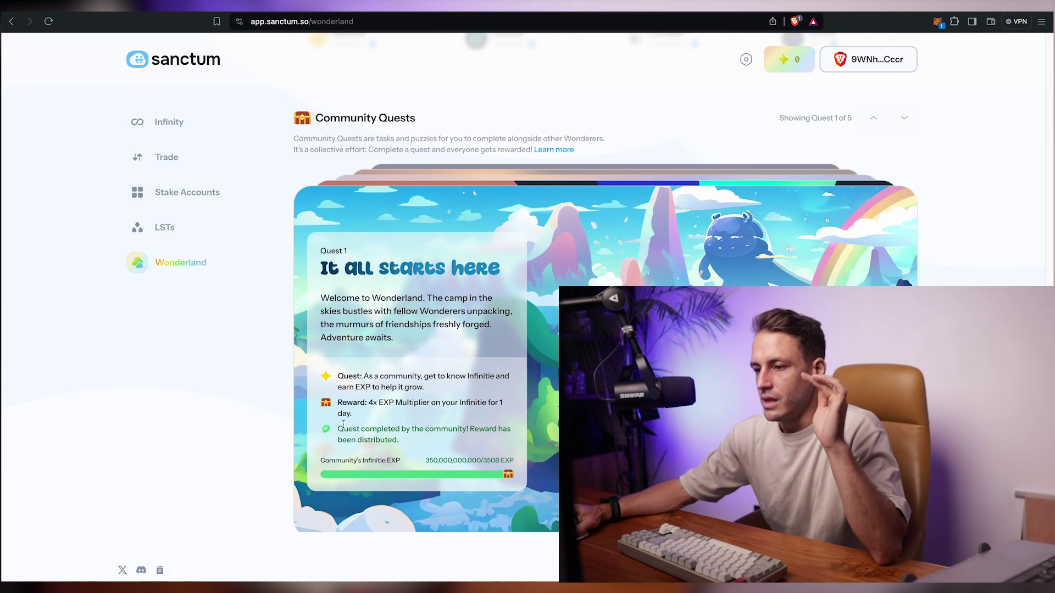
left_click_drag(387, 429, 450, 446)
left_click(450, 446)
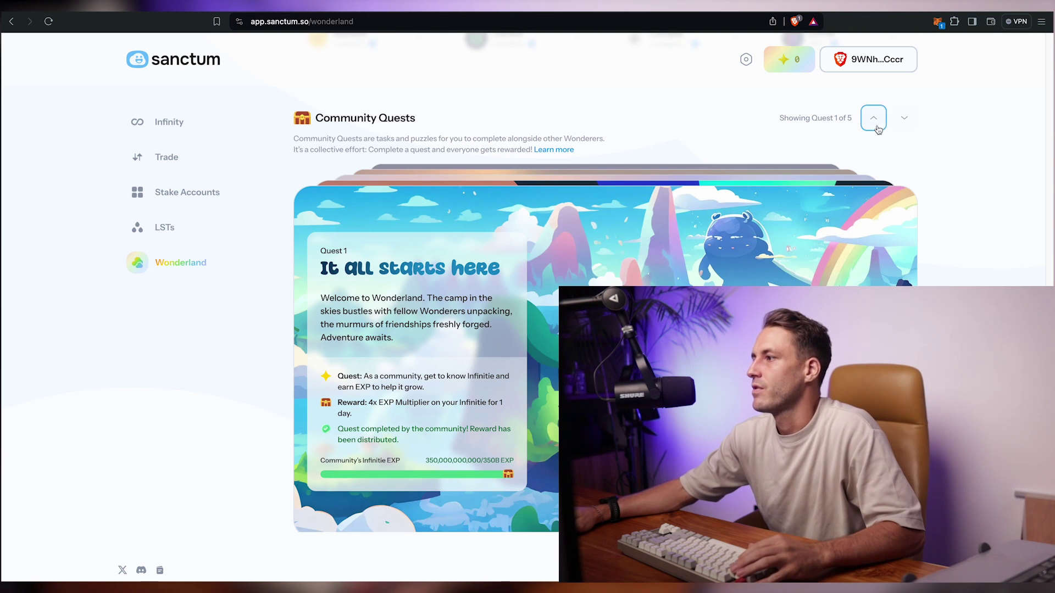
- Page through the quests to Quest 3 Break of Dawn and advance to its cave slide
left_click(905, 118)
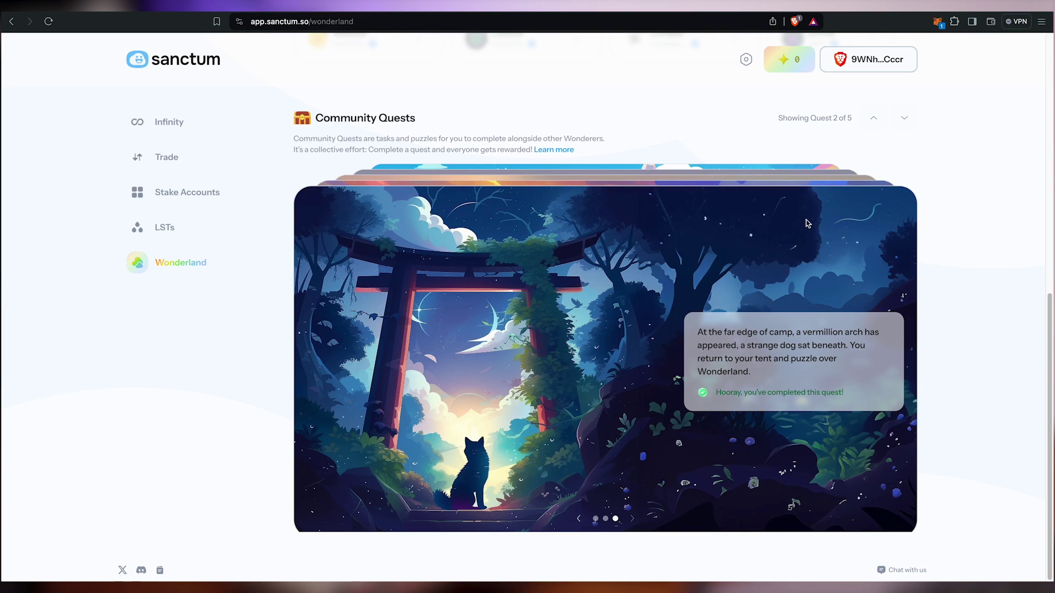
left_click(873, 117)
left_click(632, 518)
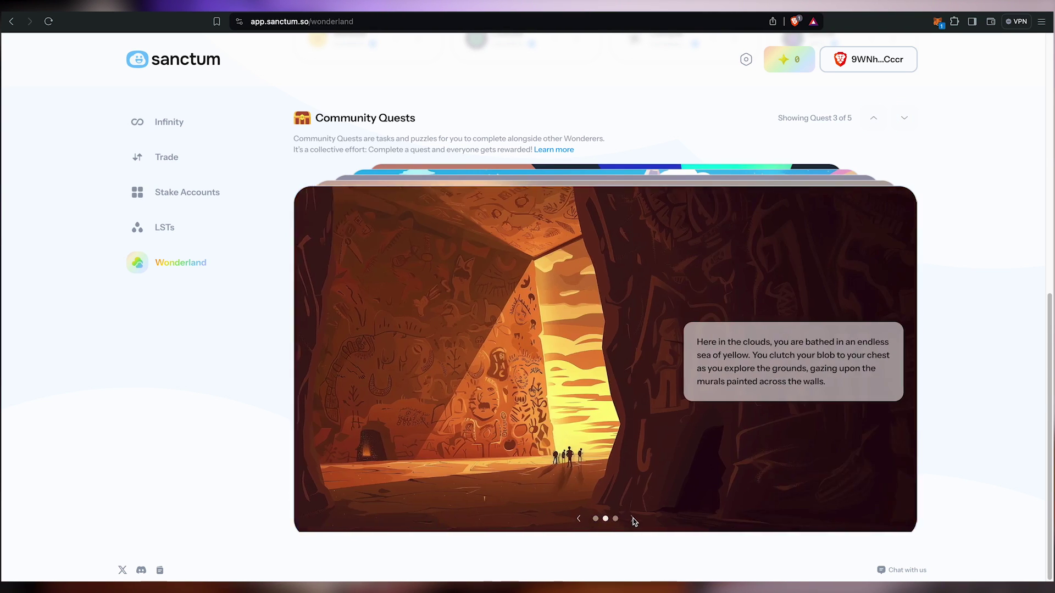
left_click(632, 519)
- Submit GLOAMTIDE as Quest 3's answer, then move on to Quest 4 Gloamtide Homily
left_click(821, 377)
left_click(824, 390)
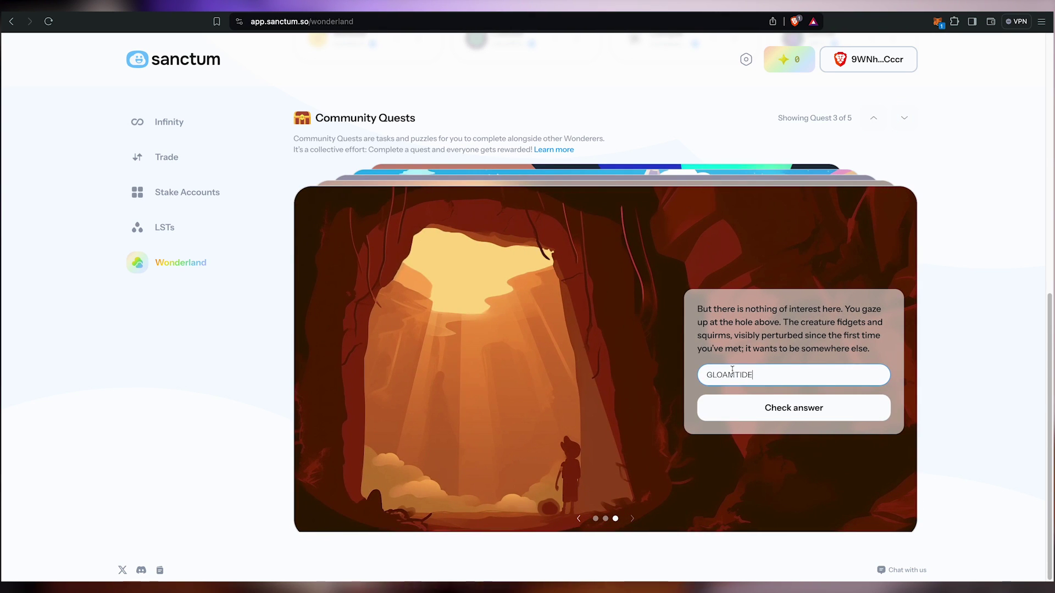
left_click(805, 413)
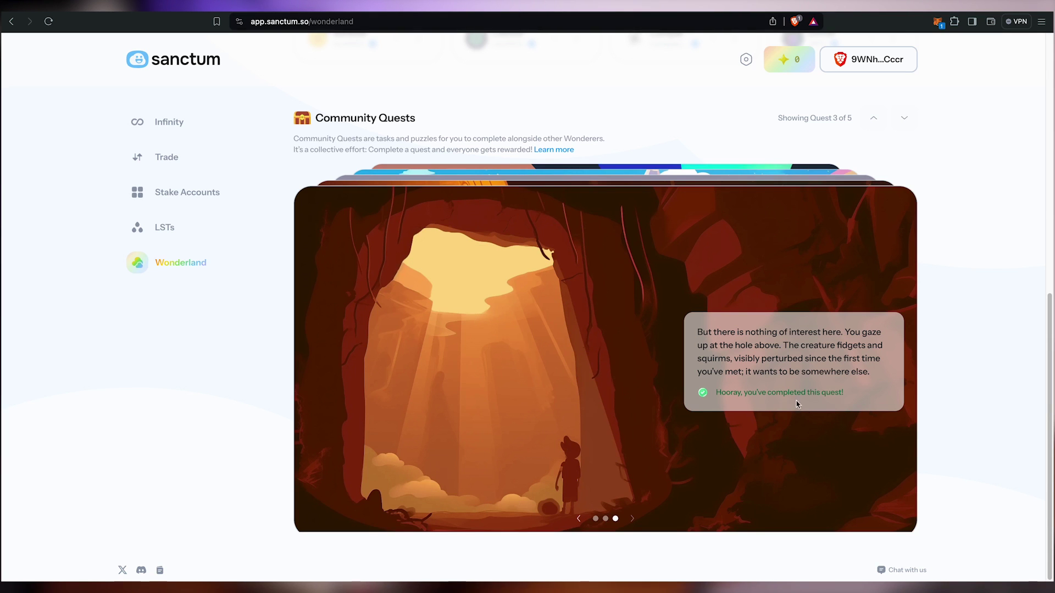
left_click(876, 122)
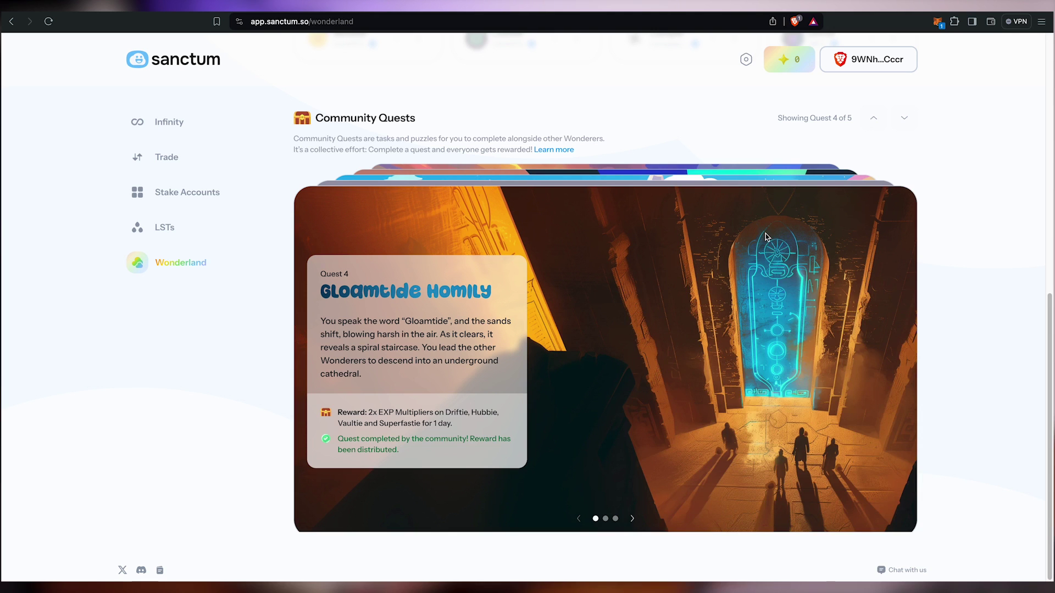
left_click(906, 119)
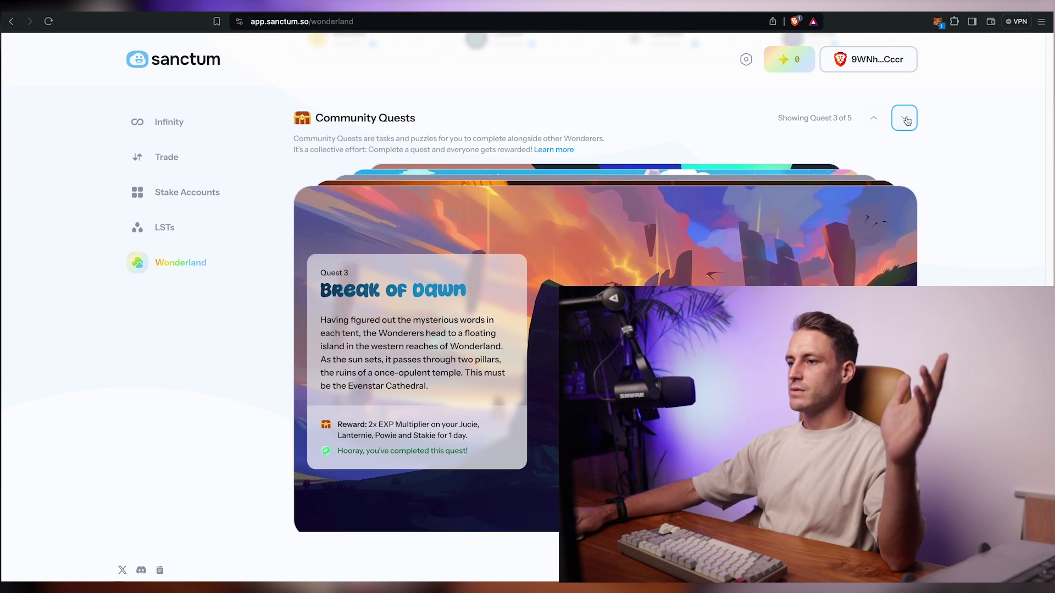
left_click(906, 121)
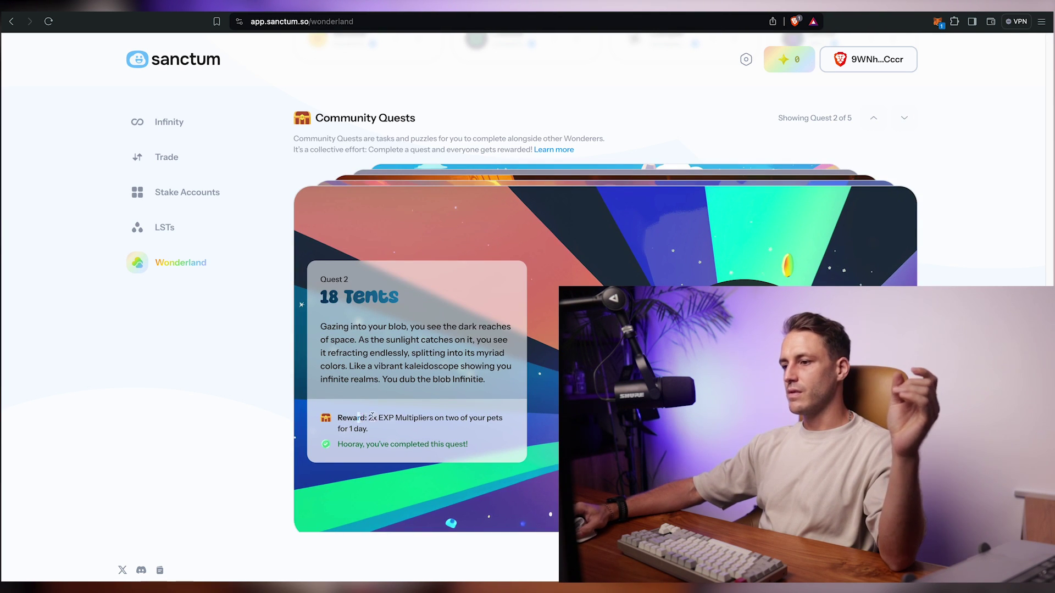
mouse_move(371, 417)
left_mouse_down()
mouse_move(503, 419)
mouse_move(367, 429)
left_mouse_up()
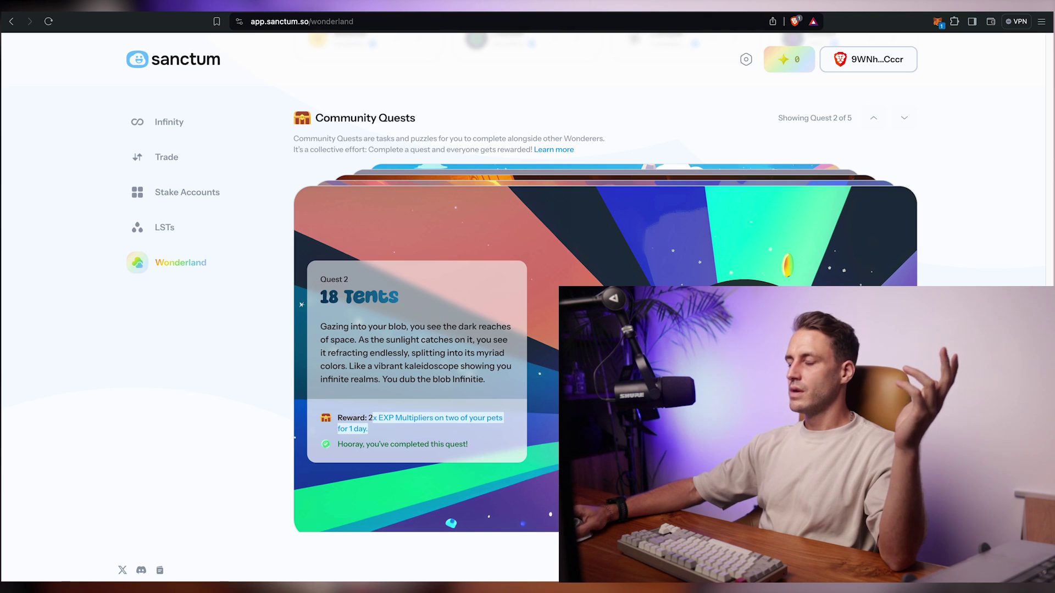
left_click(878, 120)
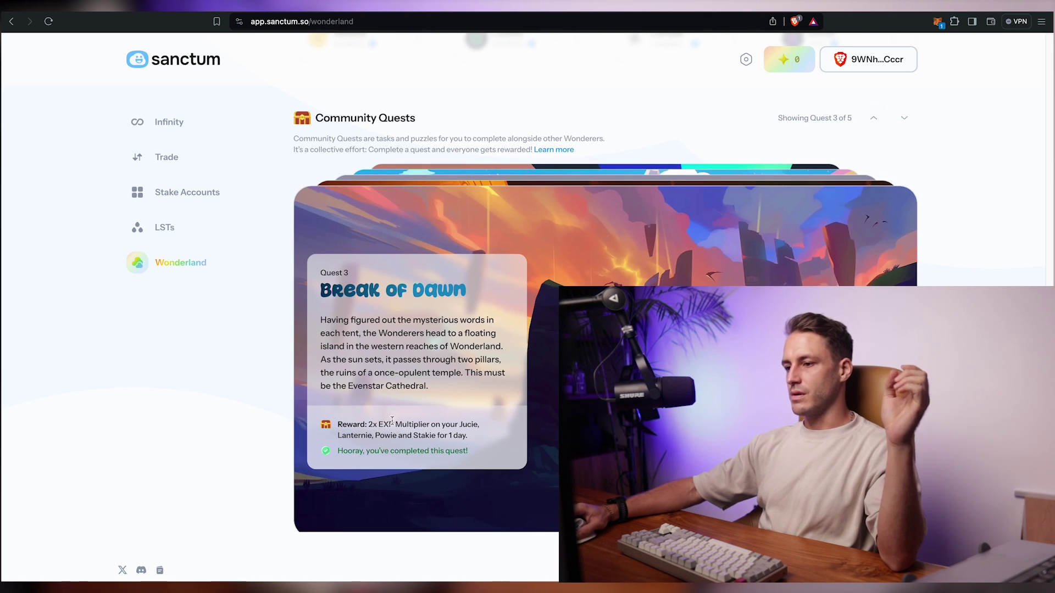
left_click_drag(368, 424, 473, 437)
left_click(381, 444)
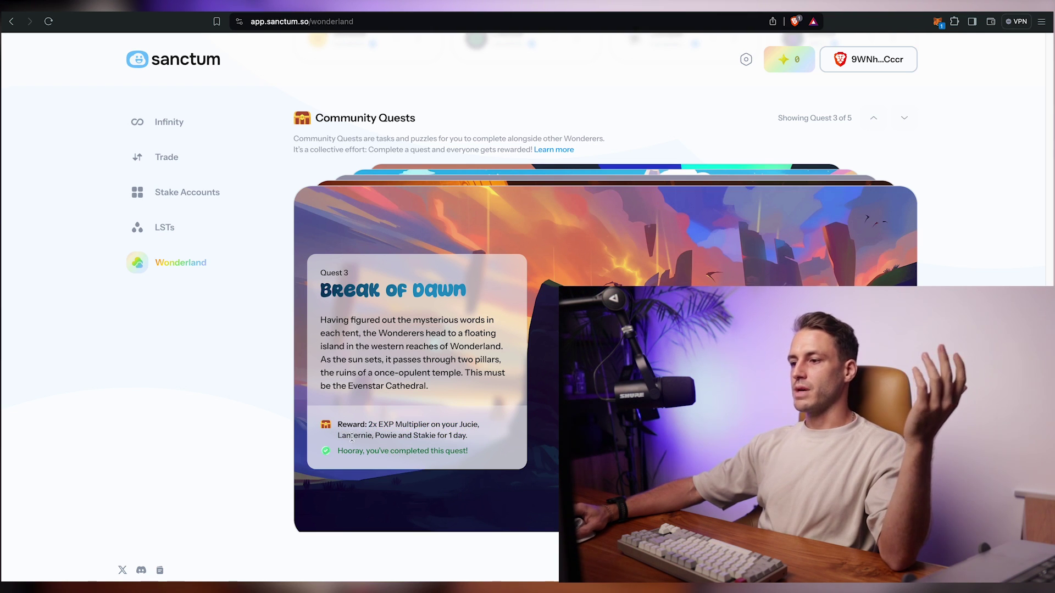
left_click_drag(460, 423, 441, 436)
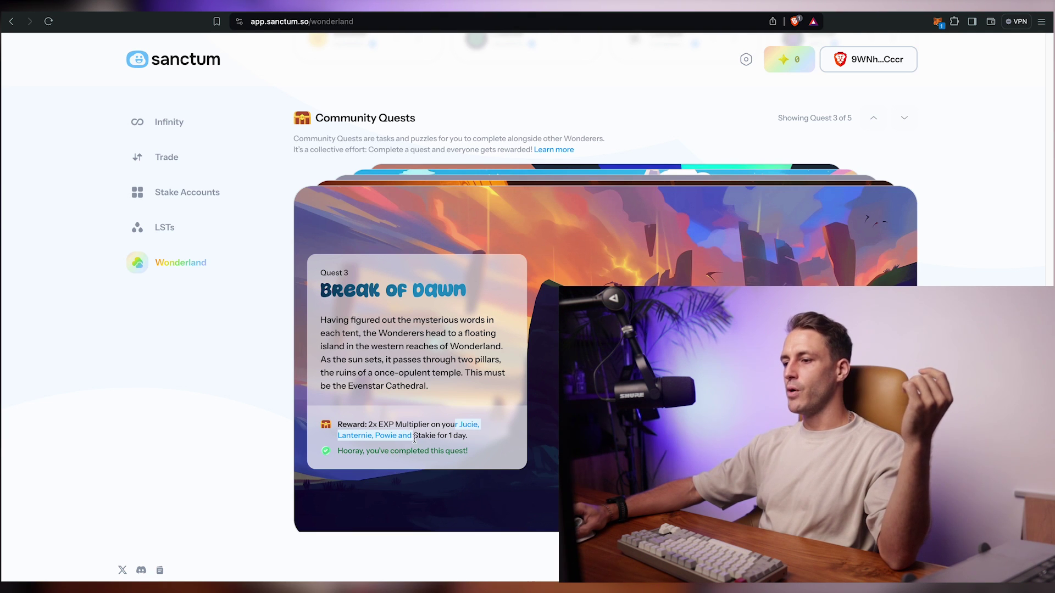
left_click(482, 439)
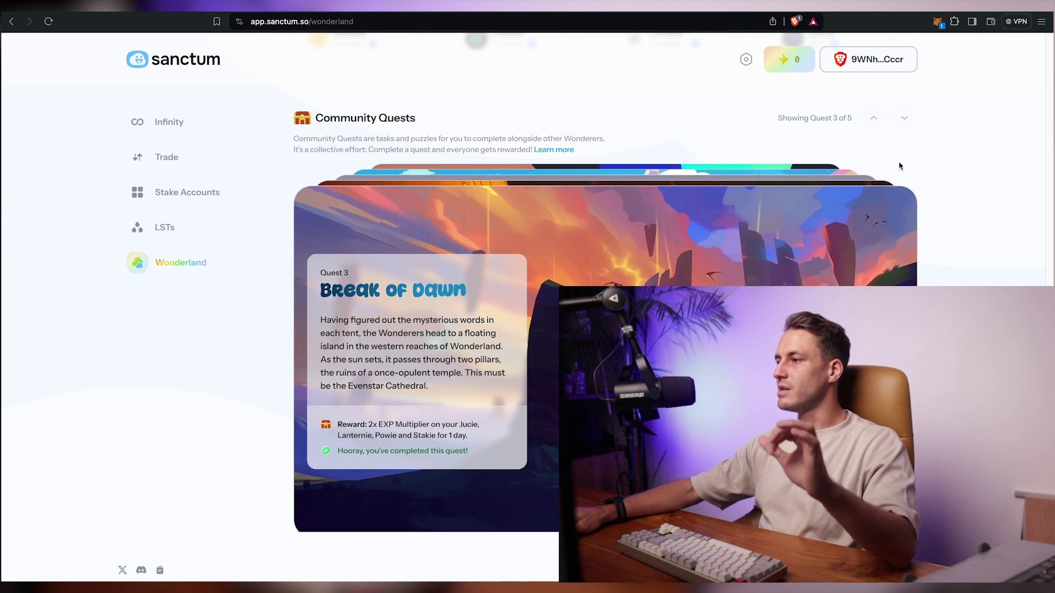
left_click(877, 122)
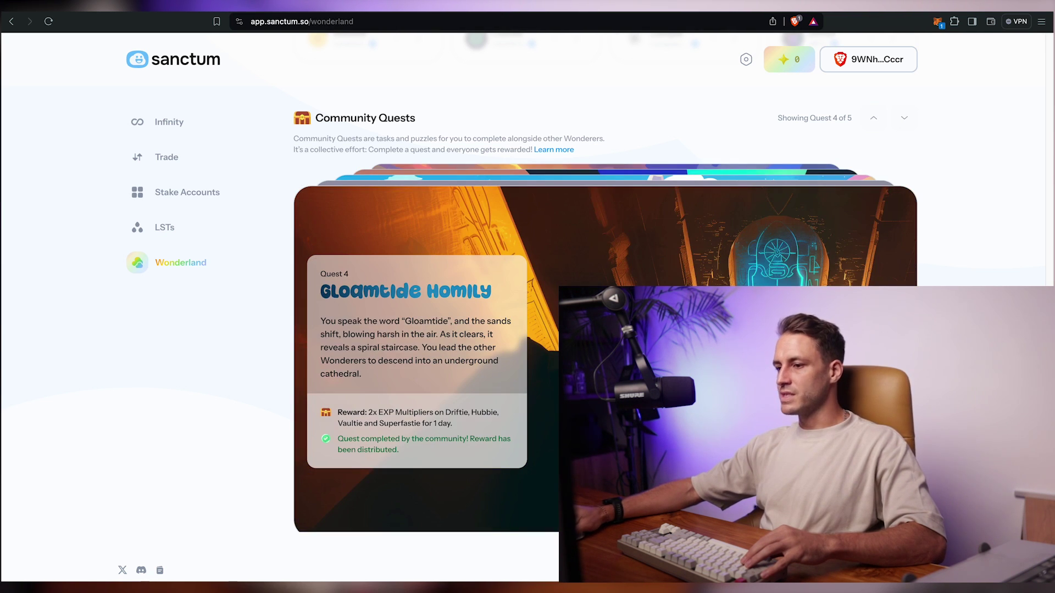
- Paste THE EARNEST SHALL BUILD OUR NEW WORLD as Quest 4's answer and check it
left_click_drag(368, 412, 414, 422)
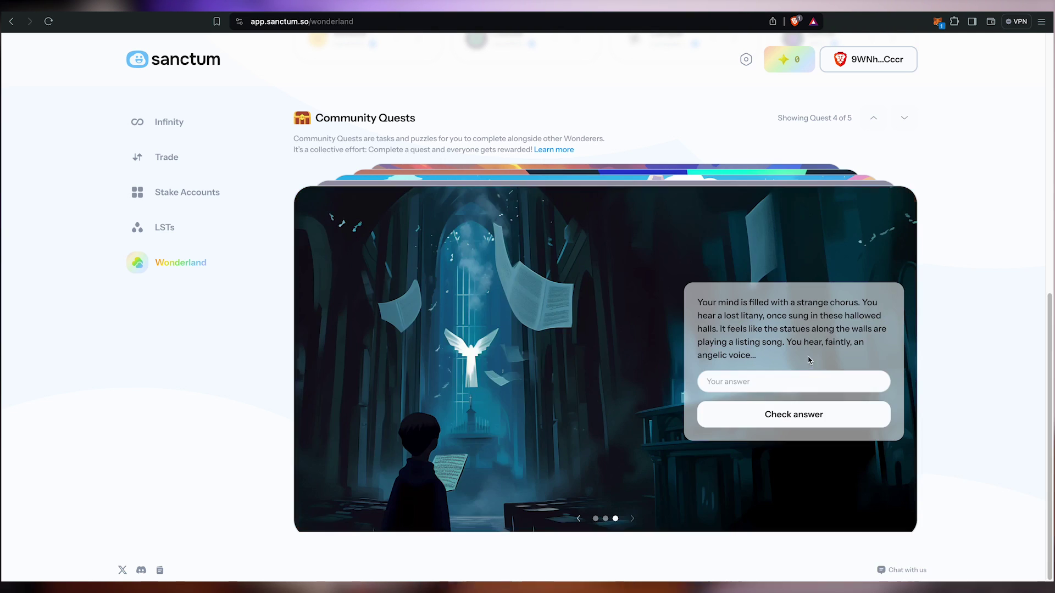
left_click(796, 381)
type("THE EARNEST SHALL BUILD OUR NEW WORLD")
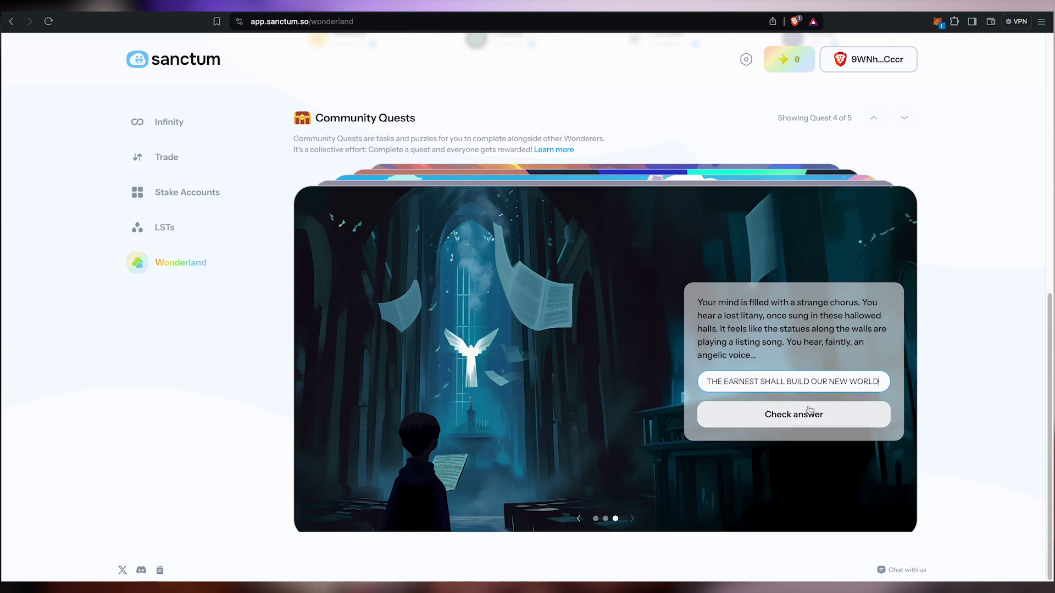
left_click(778, 424)
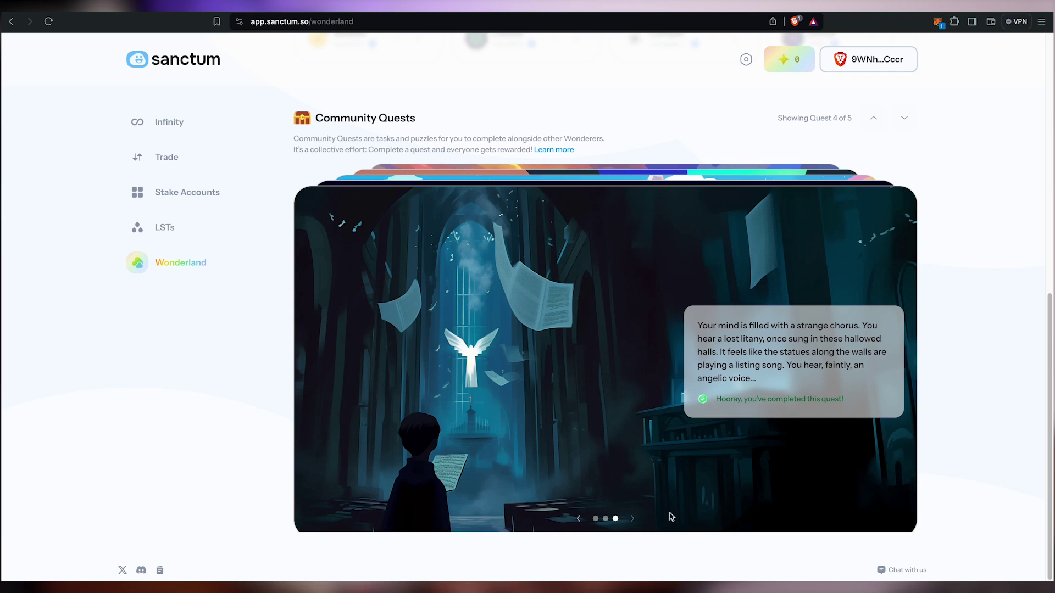
left_click(595, 518)
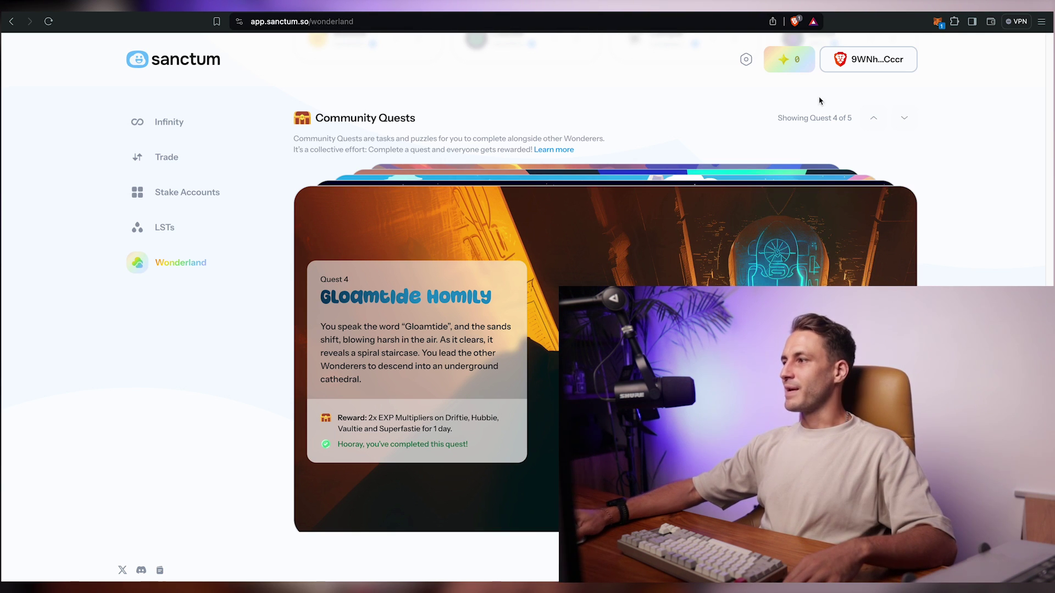
- Reveal Quest 5 and read when its reward will be released
left_click(874, 117)
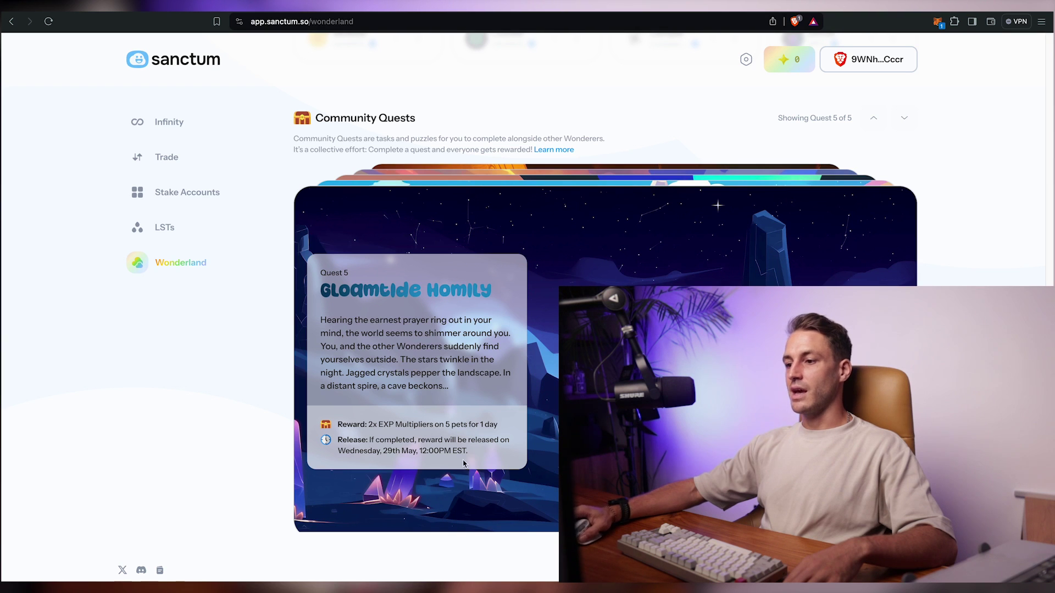
left_click_drag(333, 443, 511, 451)
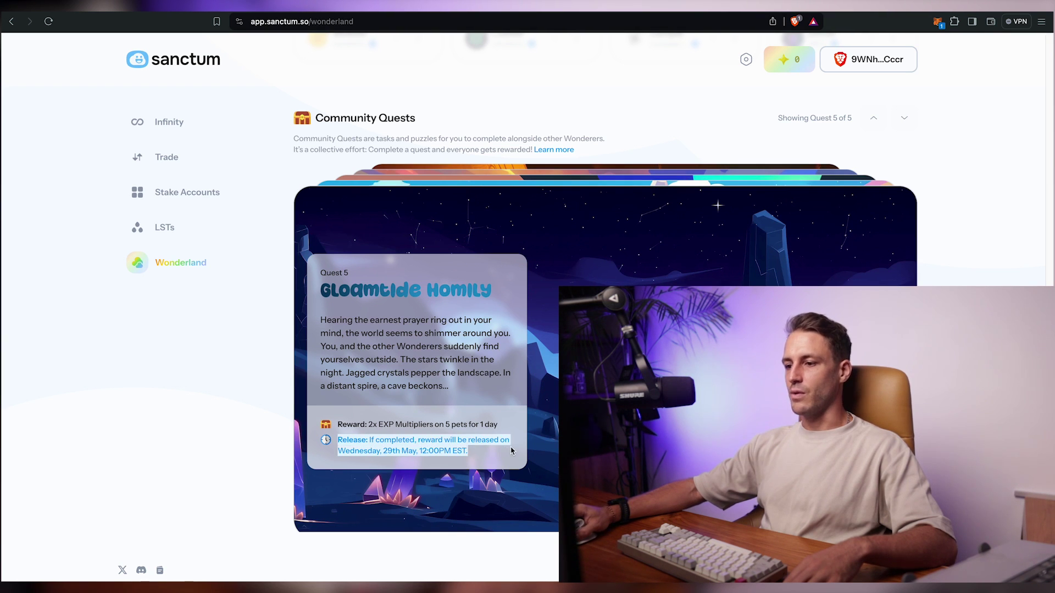
left_click(504, 452)
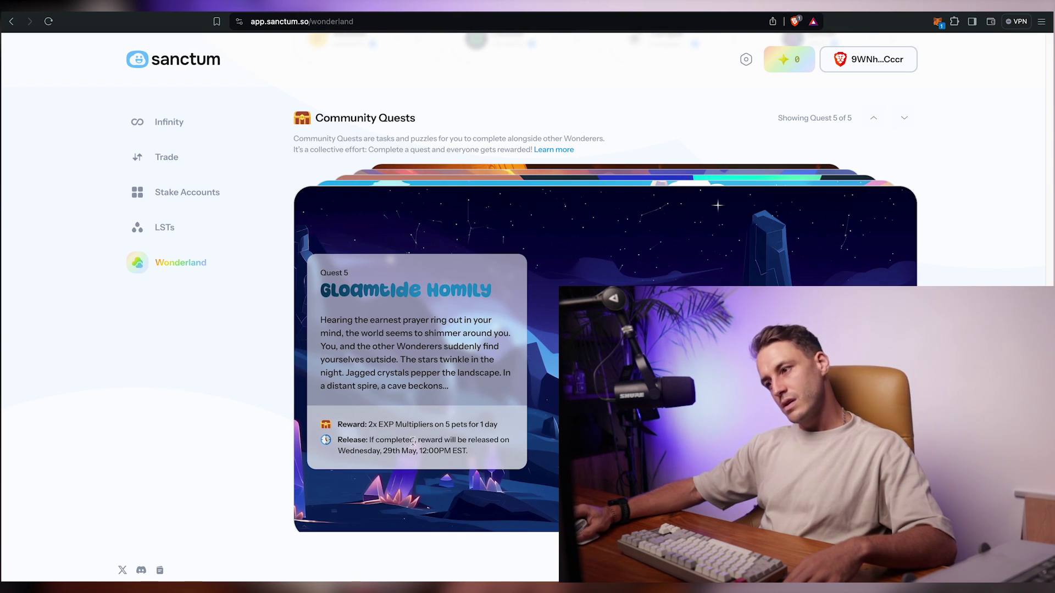
left_click_drag(462, 444, 384, 454)
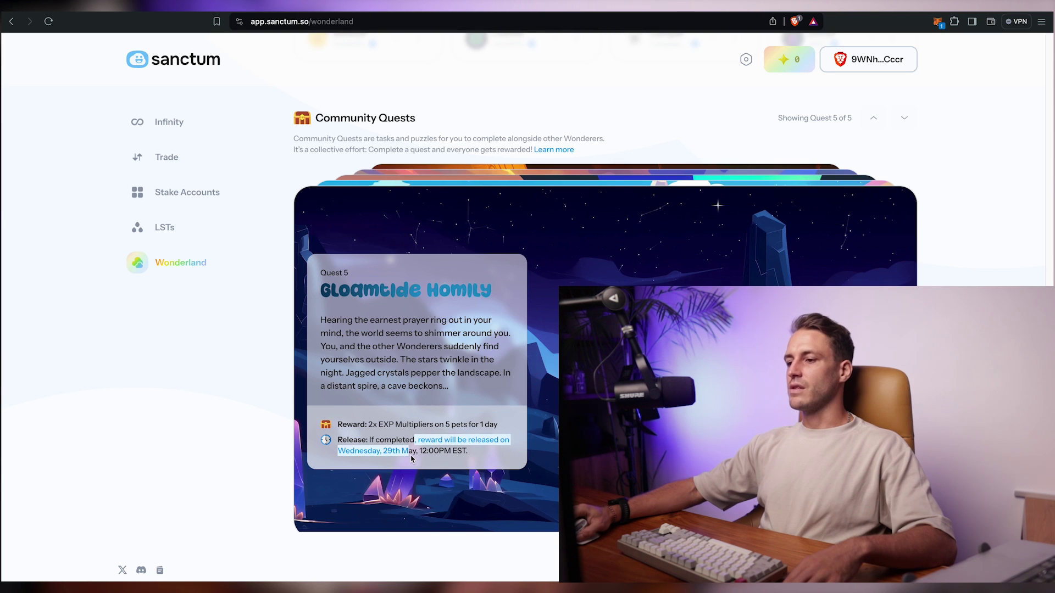
left_click(439, 451)
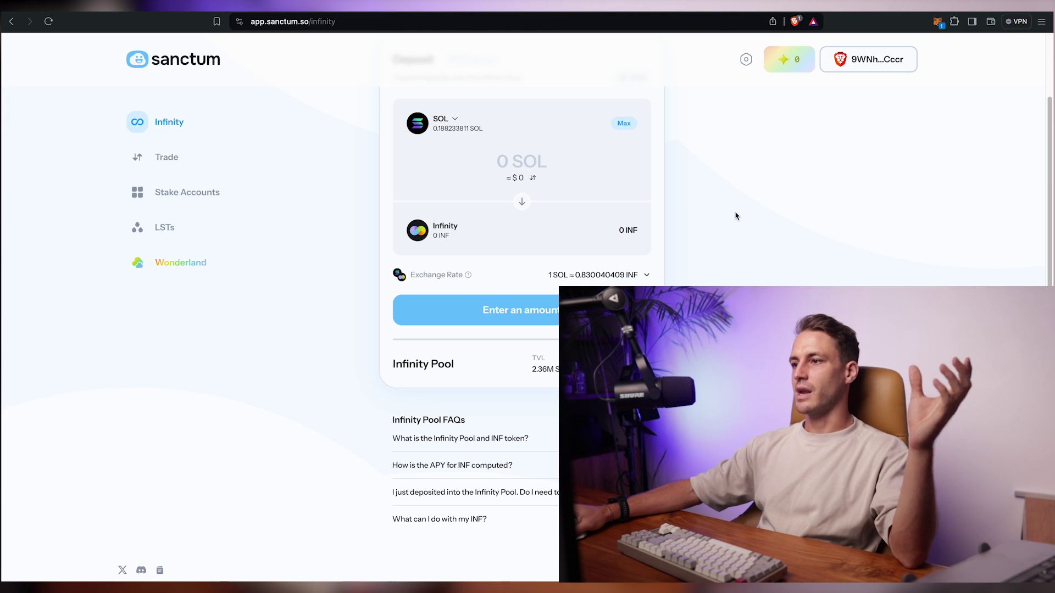
- Deposit 0.13 SOL into Infinity and approve the transaction in the wallet
type("0.13")
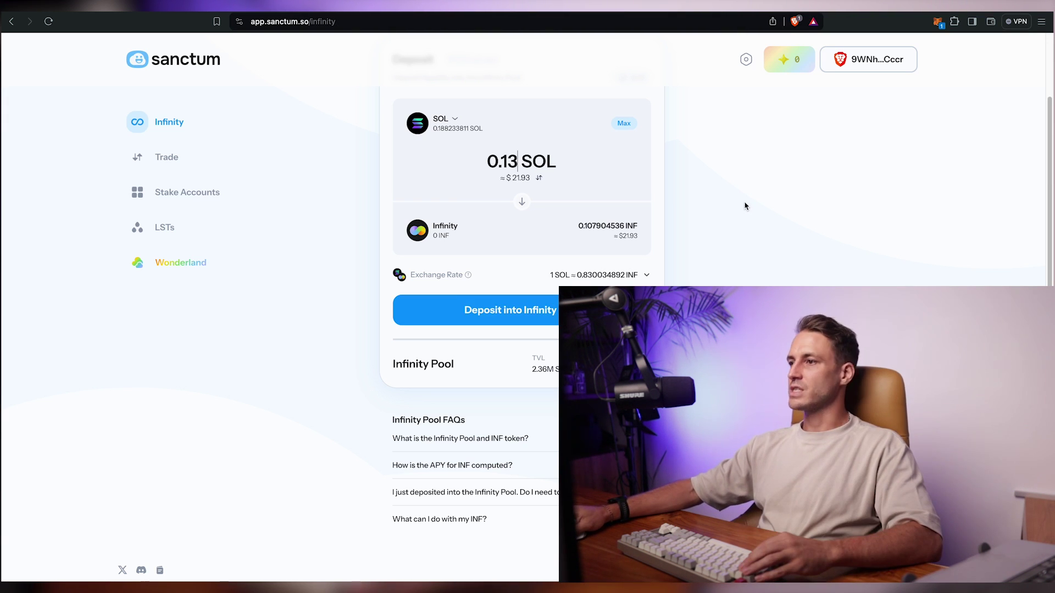
left_click(509, 311)
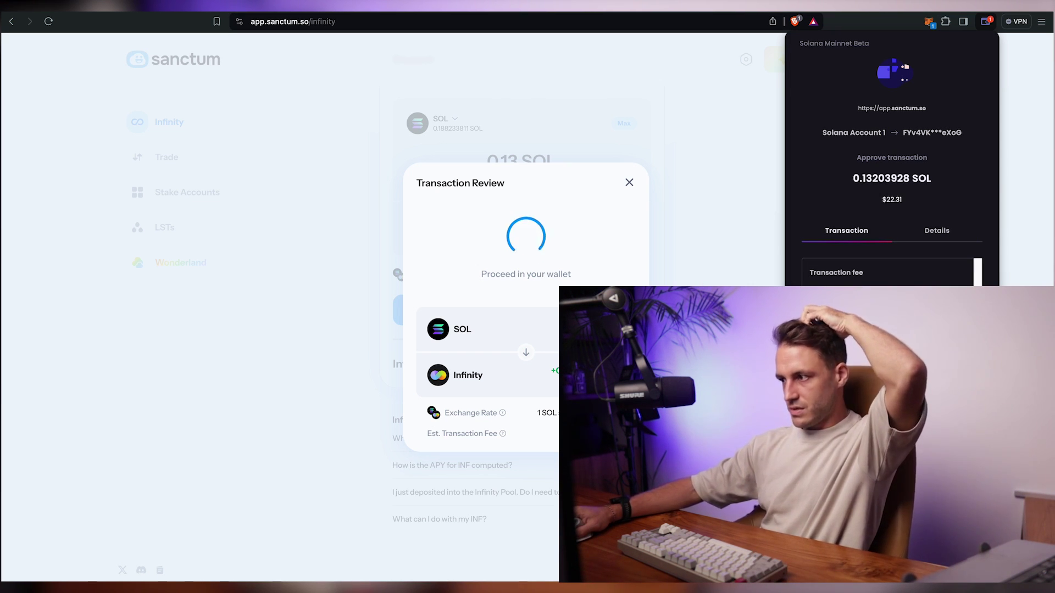
key("Return")
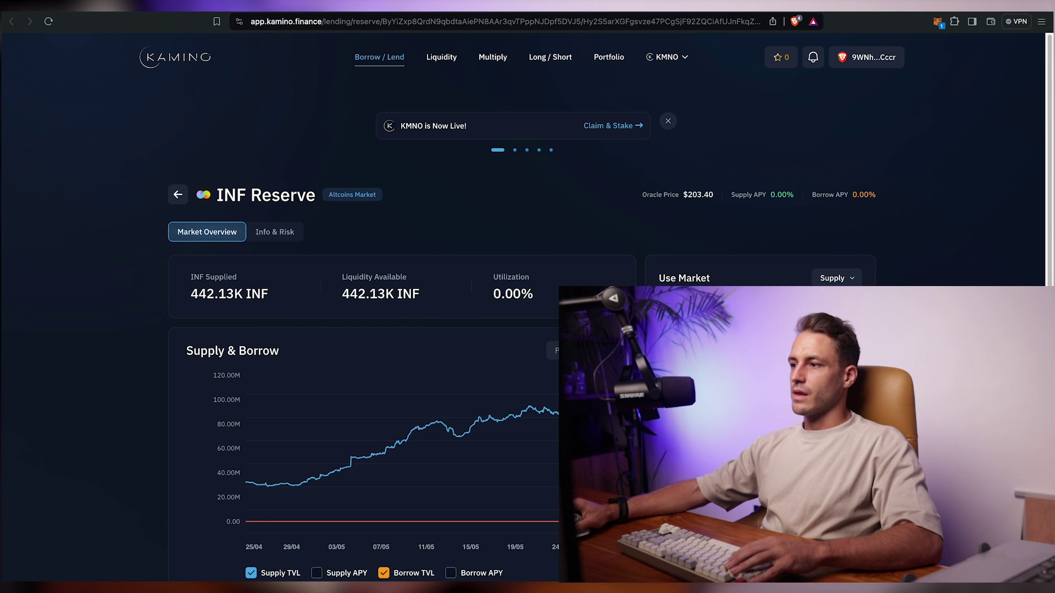
- Supply the maximum 0.107904531 INF to Kamino's INF Reserve and confirm the deposit
left_click(844, 358)
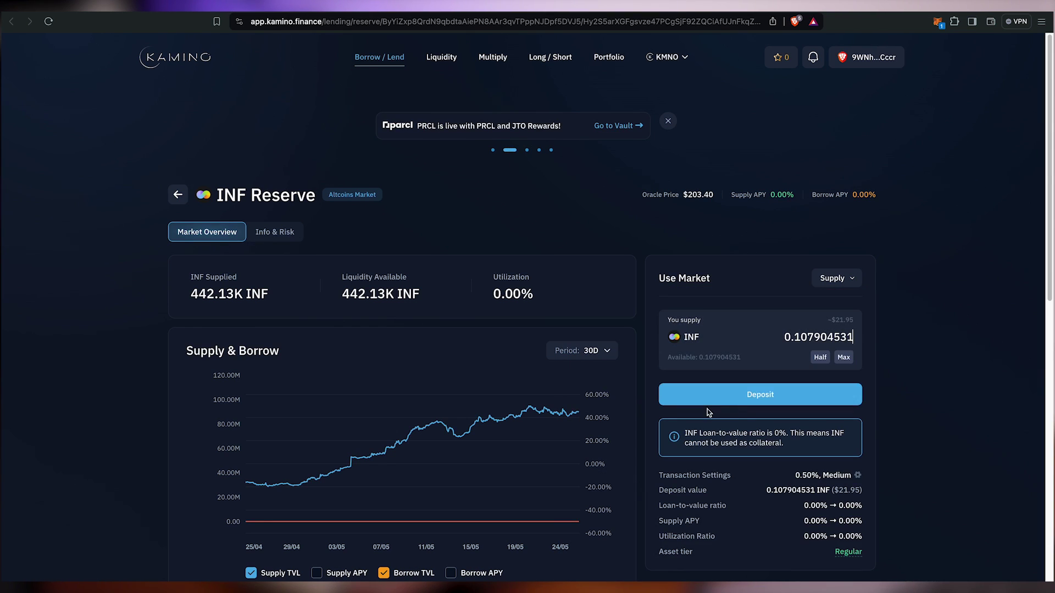
left_click(768, 394)
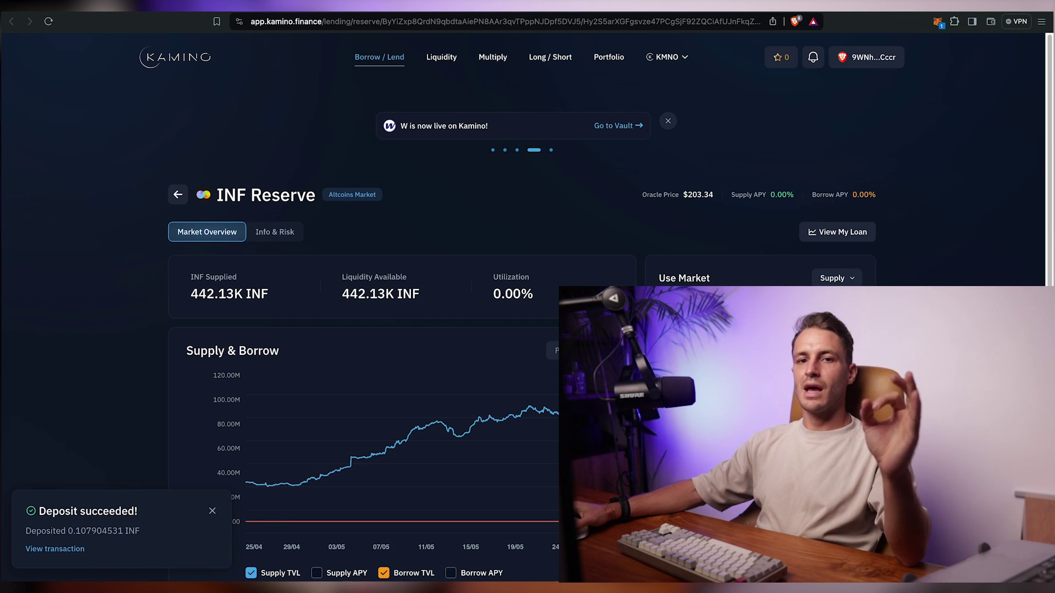